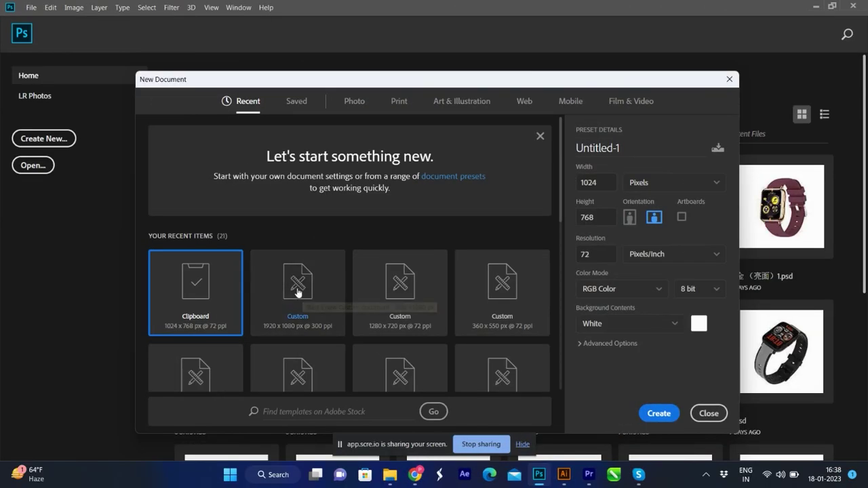
Create a document from the 1920×1080 px, 300 ppi preset, named 'Shoe Poster Design'
left_click(296, 293)
double_click(599, 185)
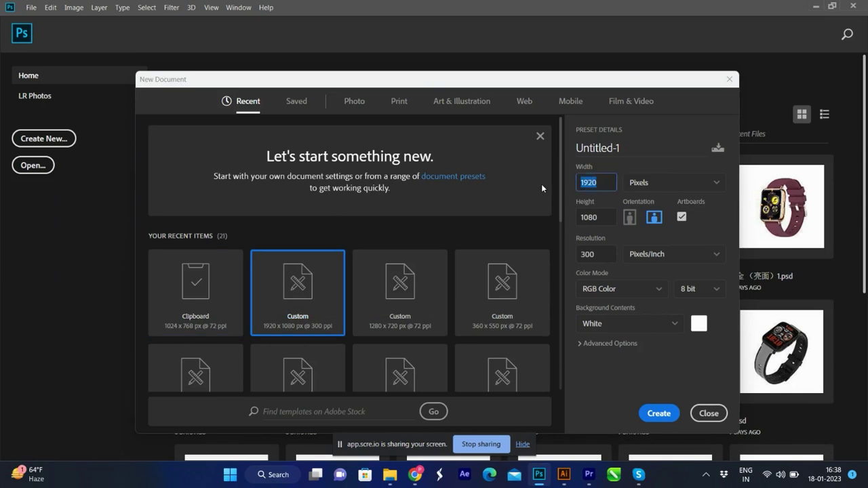
double_click(601, 216)
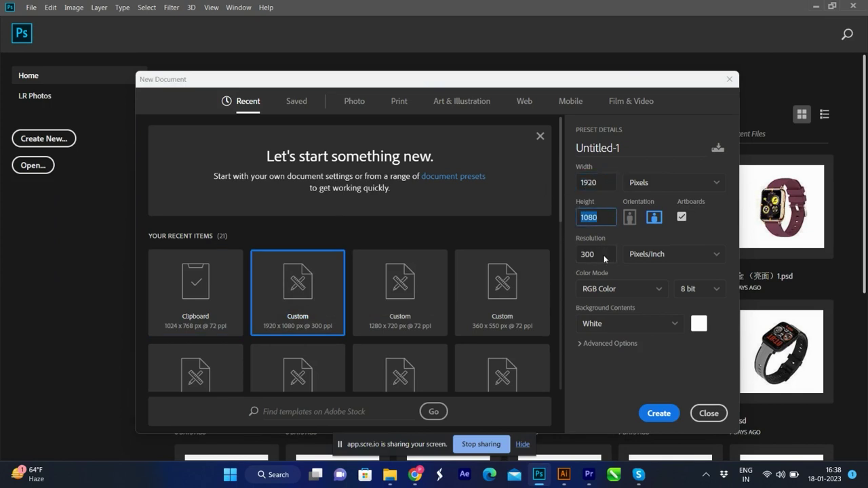
double_click(604, 256)
double_click(630, 147)
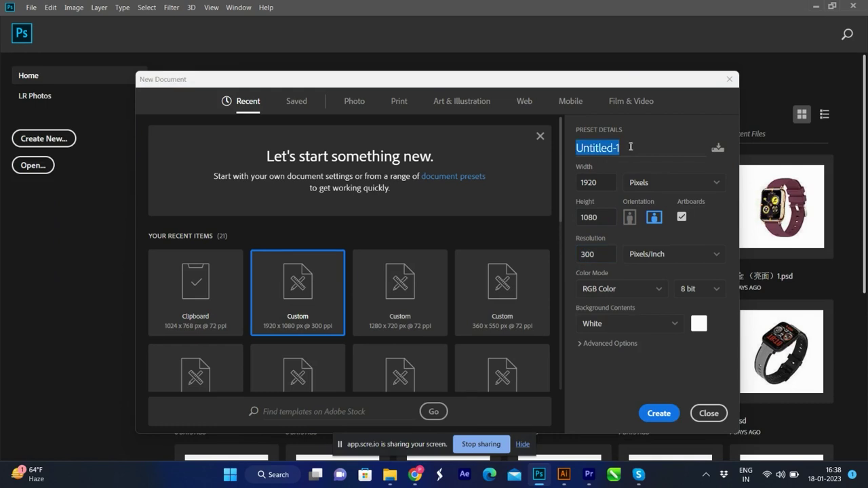
type("N")
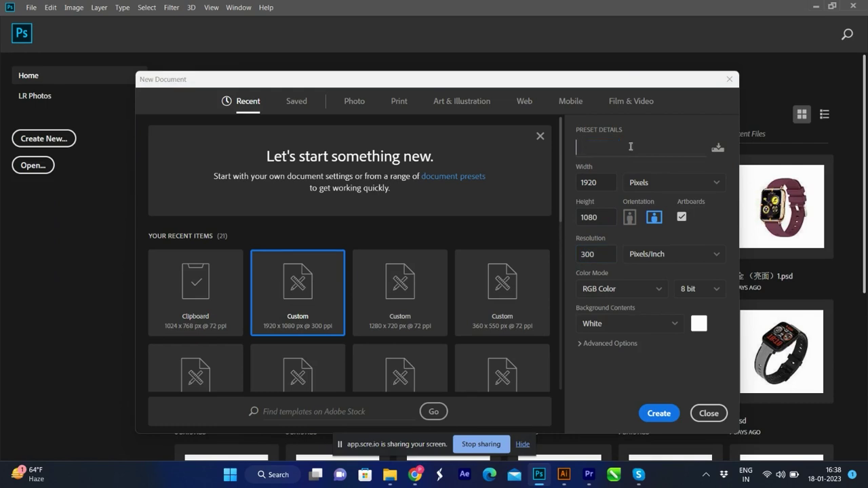
type("hoe ")
type("Poster Design")
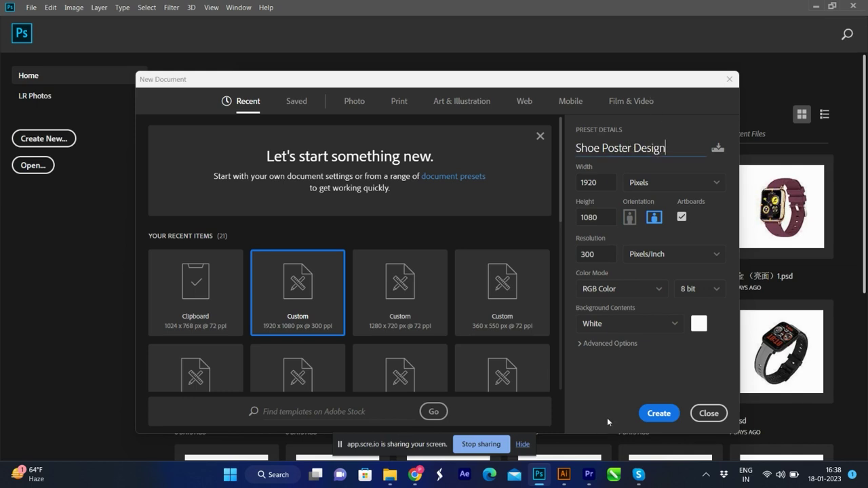
left_click(658, 413)
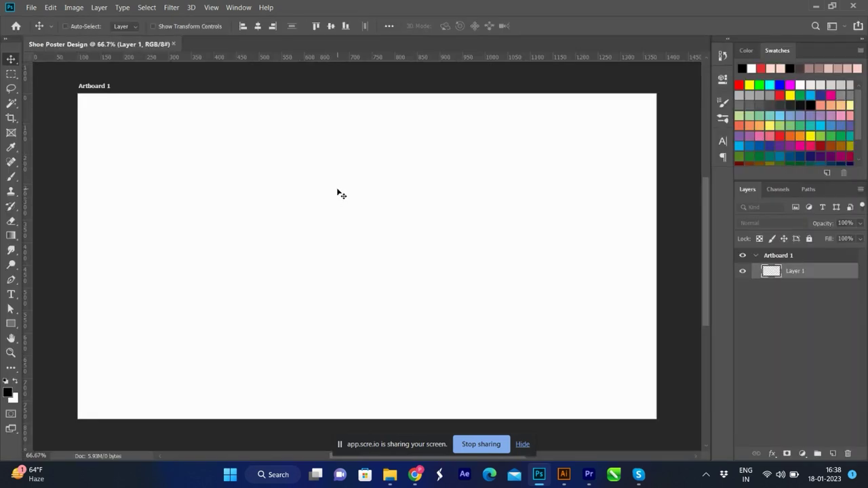
Ungroup Artboard 1 and add a black Solid Color fill layer
left_click(799, 258)
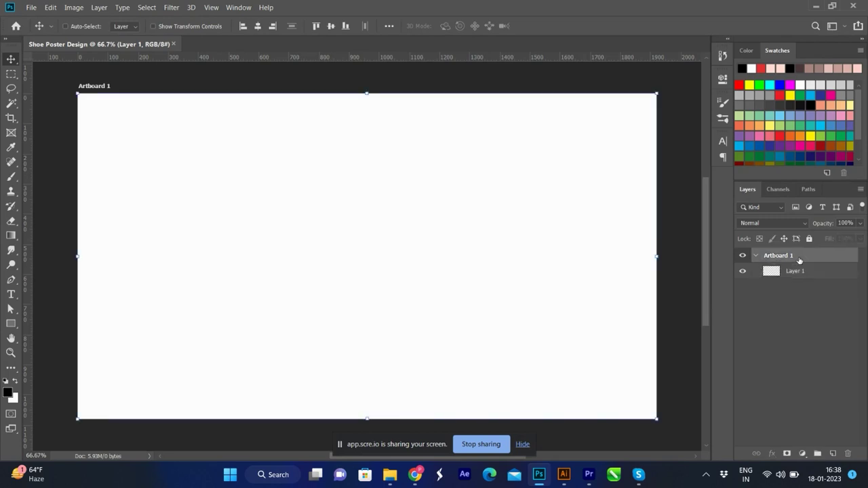
right_click(799, 258)
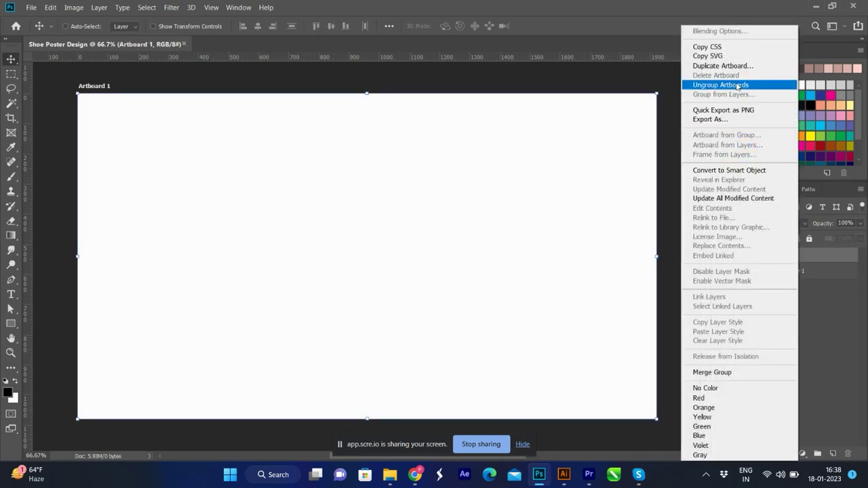
left_click(738, 86)
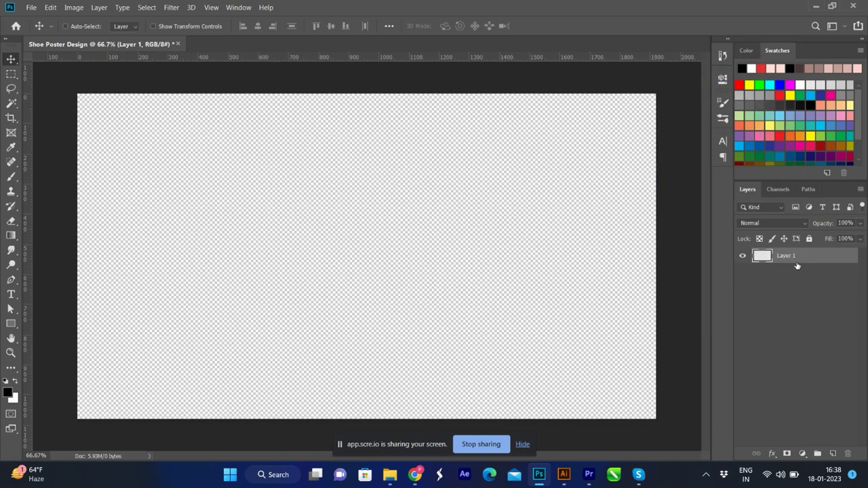
left_click(803, 454)
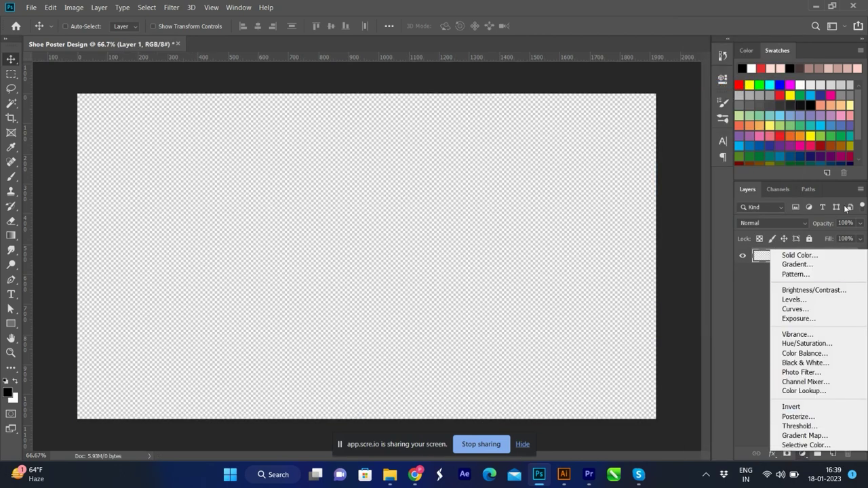
left_click(815, 256)
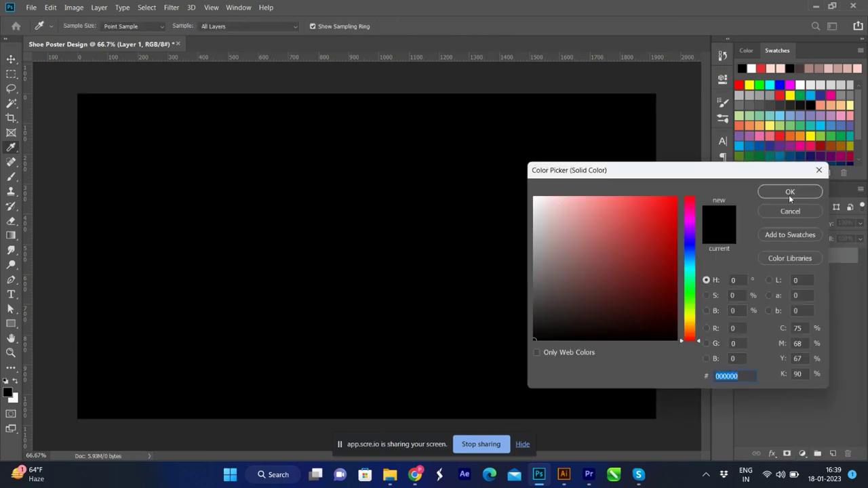
left_click(789, 194)
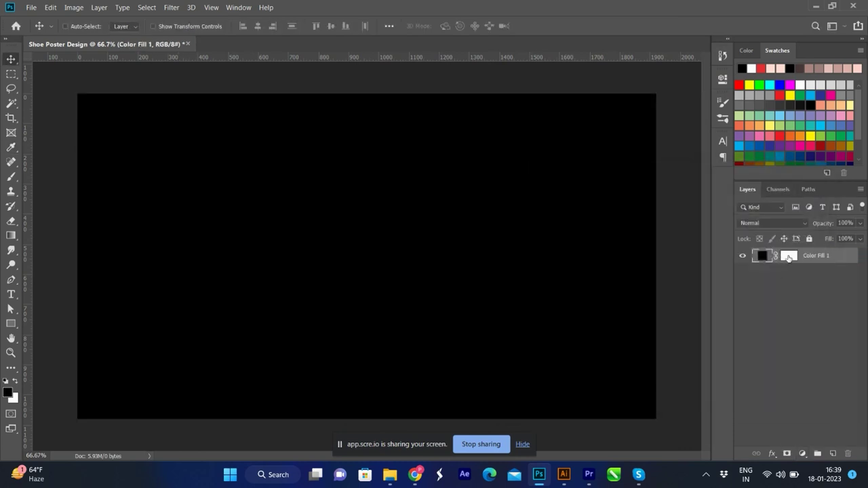
Rename the fill layer 'BG' and place the Adidas-Shoes-PNG-Clipart shoe image on the canvas
double_click(793, 258)
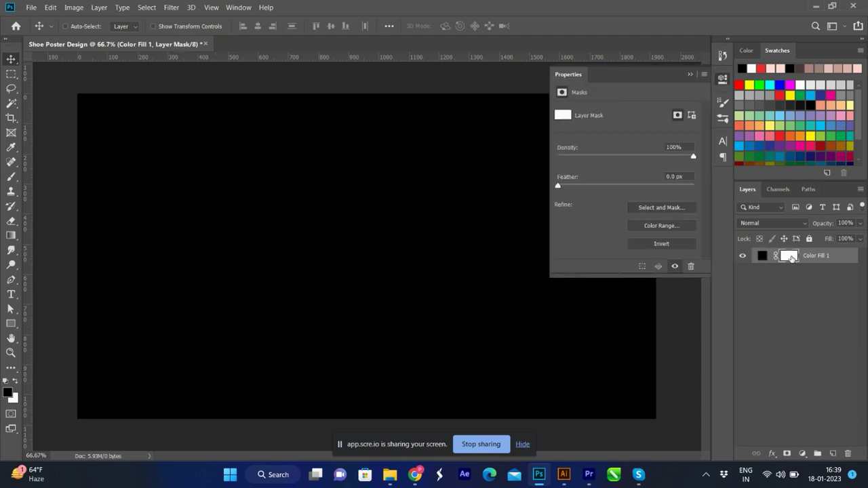
double_click(822, 255)
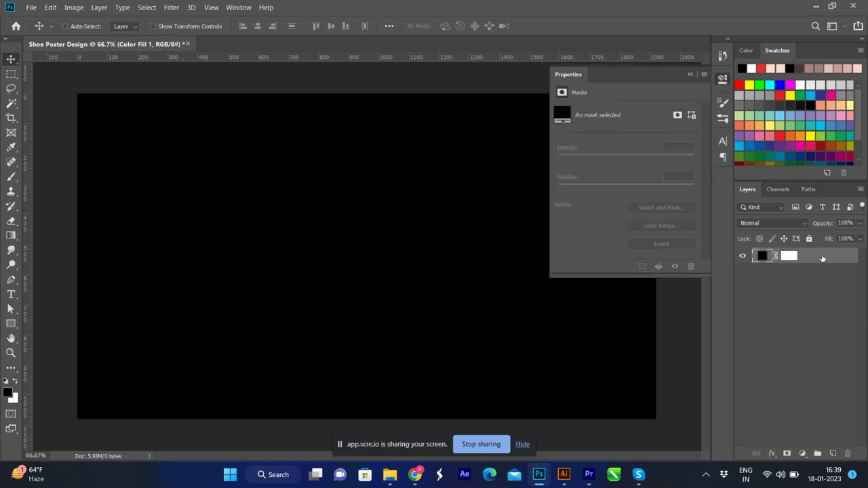
type("BG")
key("Return")
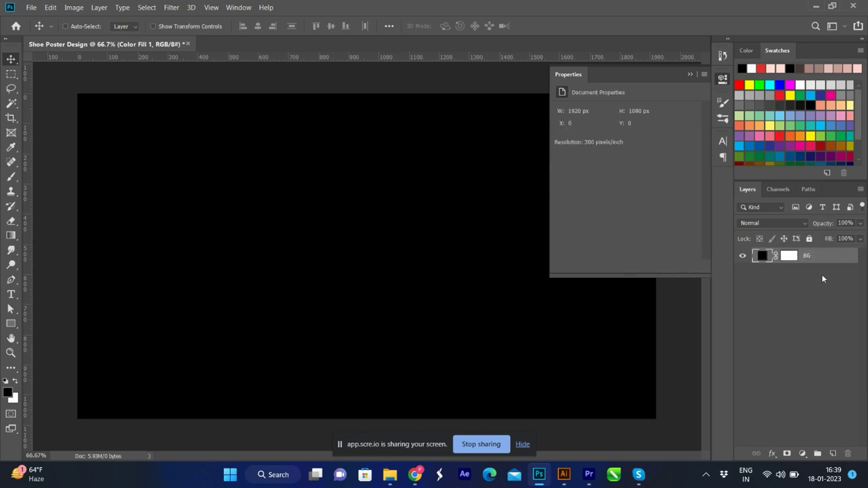
key("super+e")
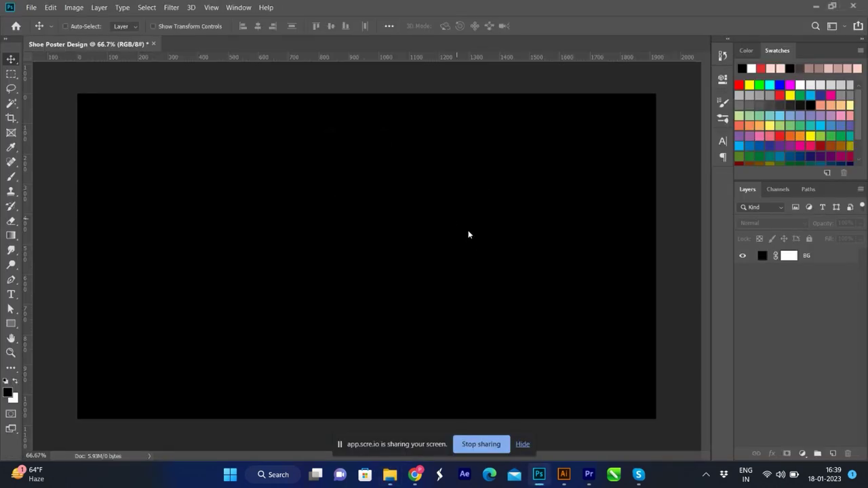
left_click_drag(212, 142, 468, 230)
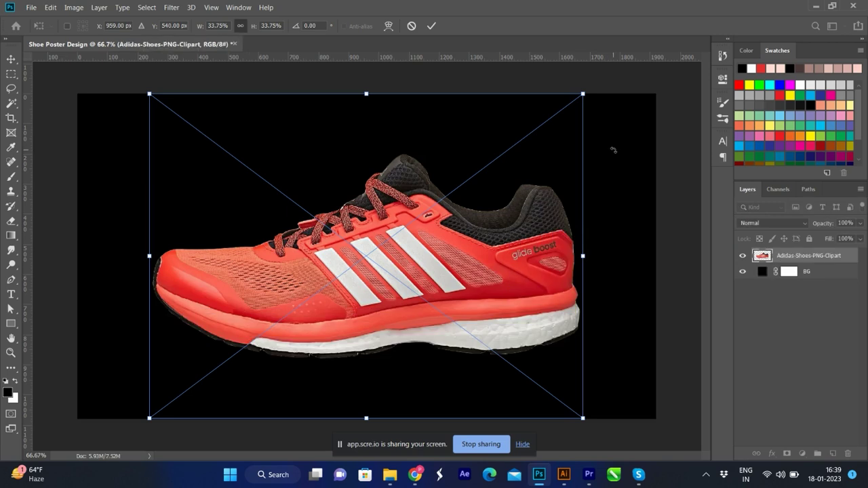
Scale the shoe to about 19%, tilt it about −37°, and shift it slightly left
mouse_move(581, 96)
left_mouse_down()
mouse_move(492, 161)
mouse_move(459, 70)
left_mouse_up()
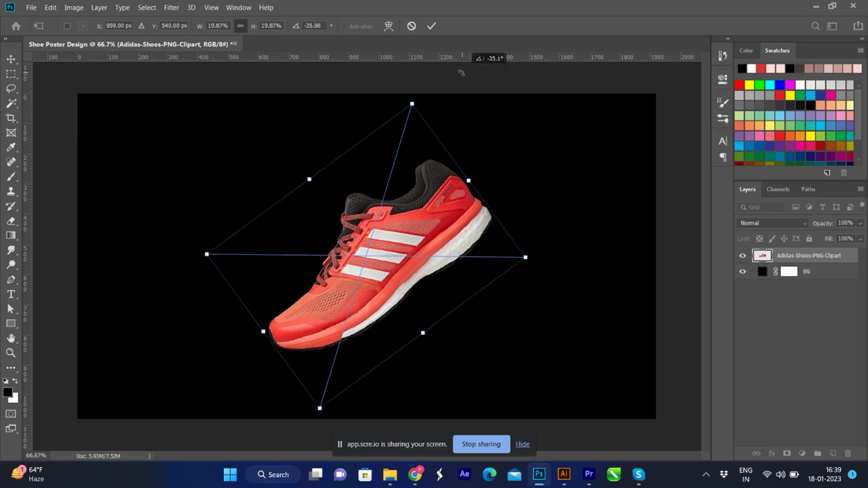
left_click_drag(526, 255, 517, 254)
key("Return")
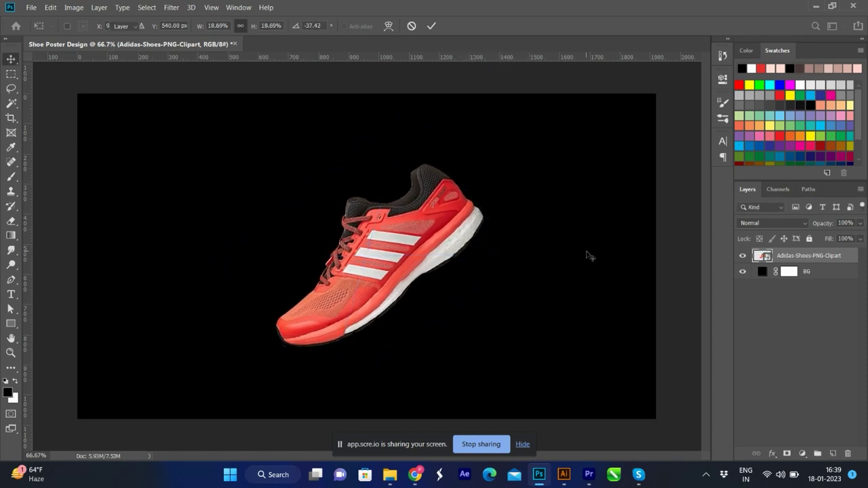
left_click_drag(380, 268, 366, 266)
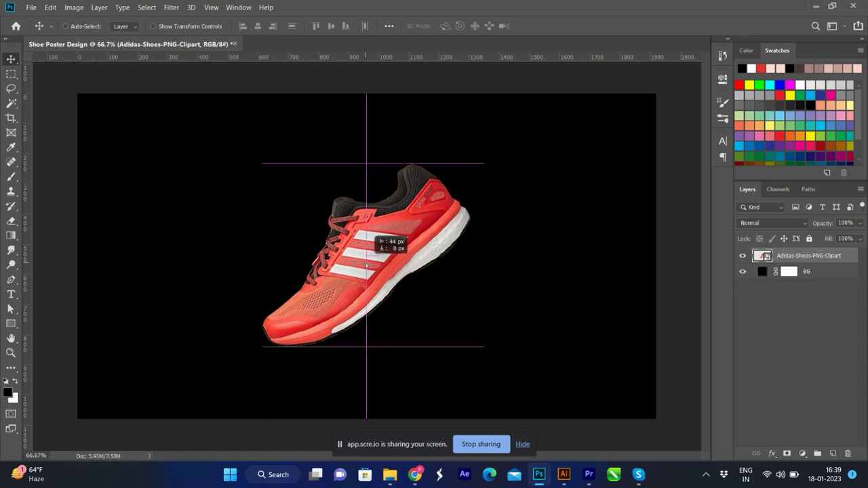
Centre the shoe vertically on the canvas and fine-tune its size to about 17.71%
key("ctrl+a")
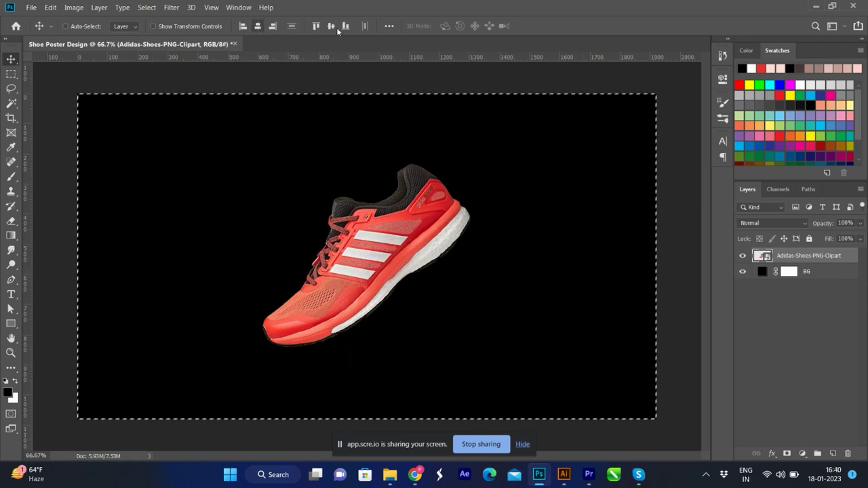
left_click(333, 27)
key("ctrl+d")
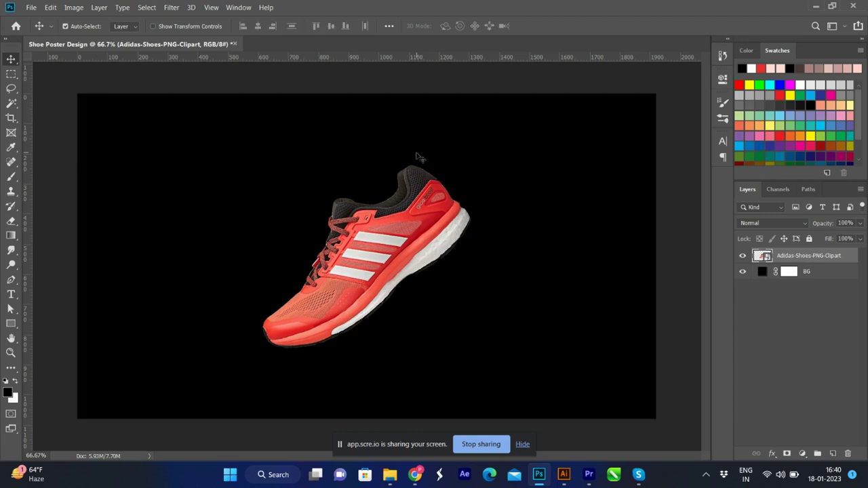
key("ctrl+t")
left_click_drag(393, 114, 393, 124)
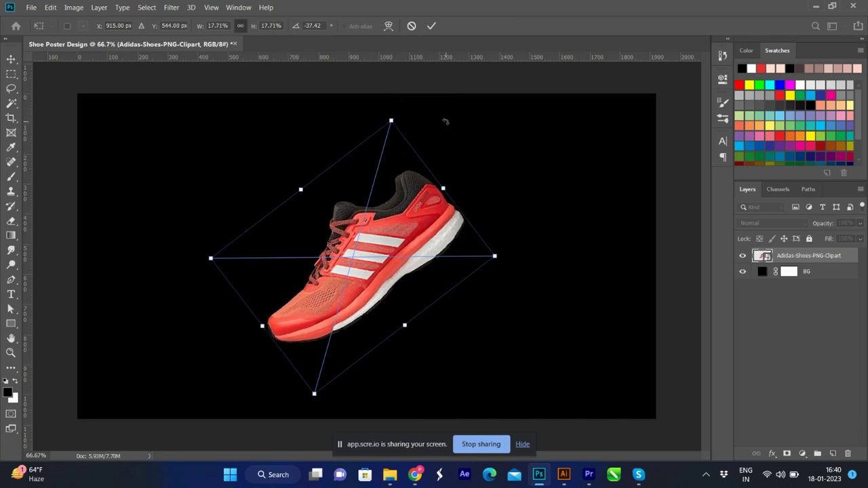
key("Return")
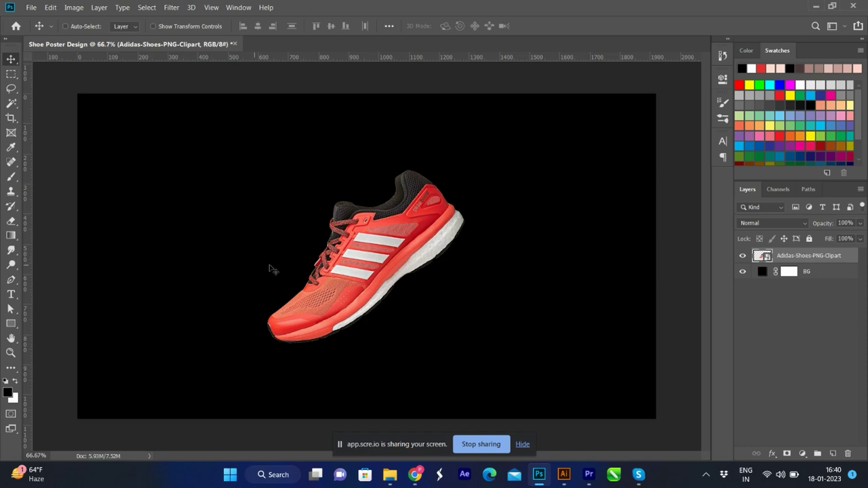
key("t")
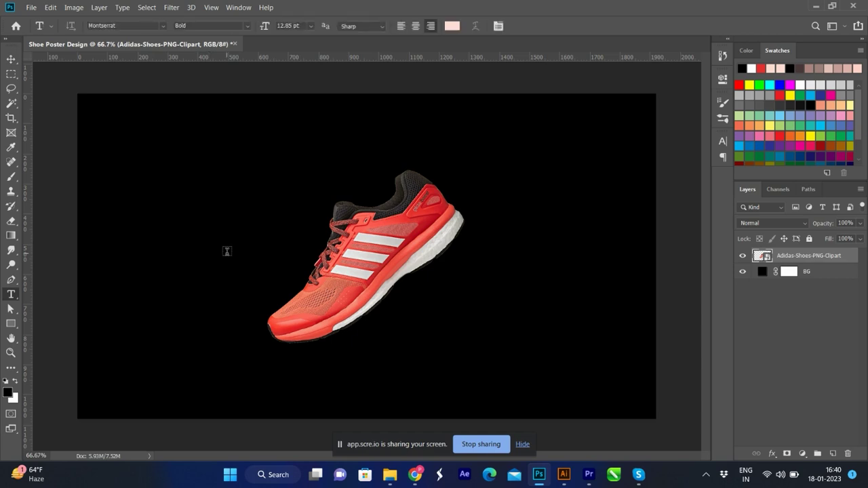
key("v")
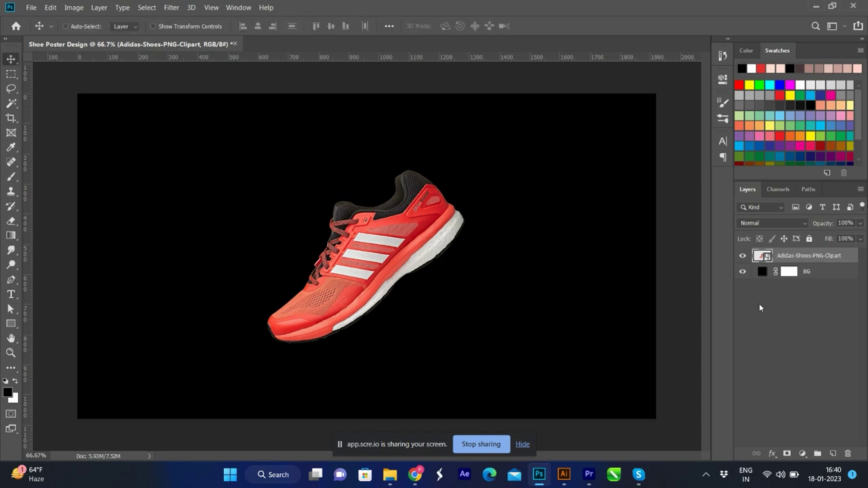
Add a drop shadow to the shoe at 100% opacity with larger distance and size
left_click(772, 453)
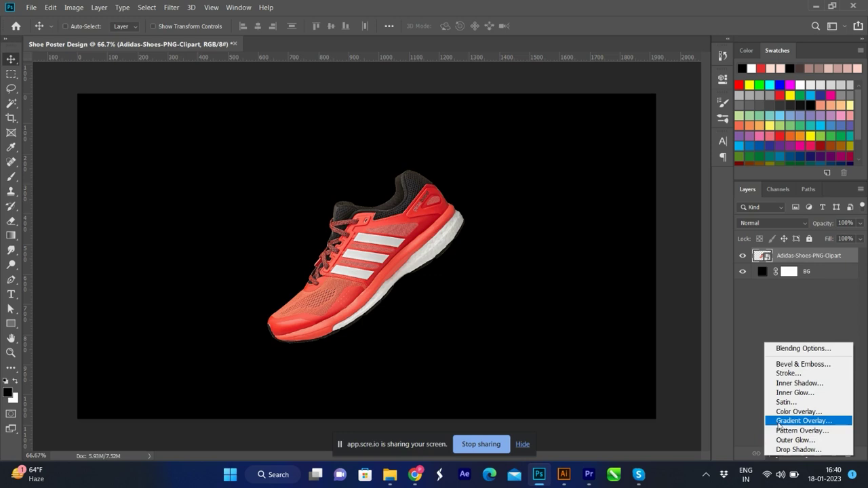
left_click(790, 450)
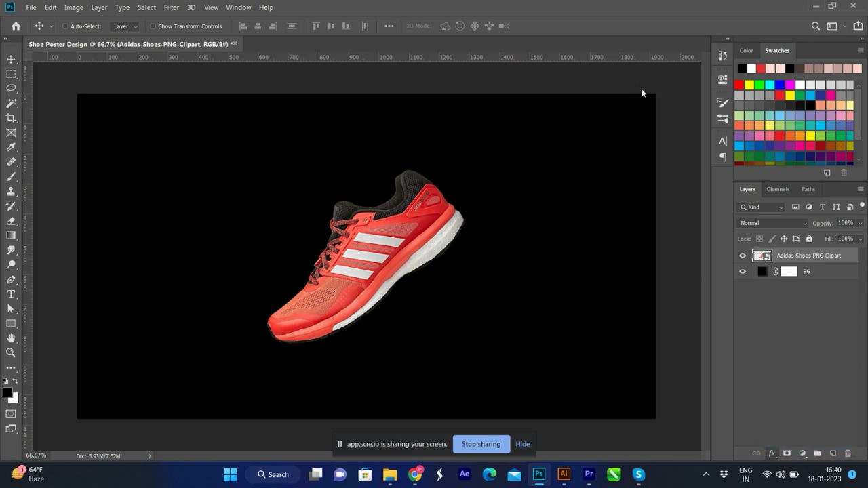
left_click(690, 59)
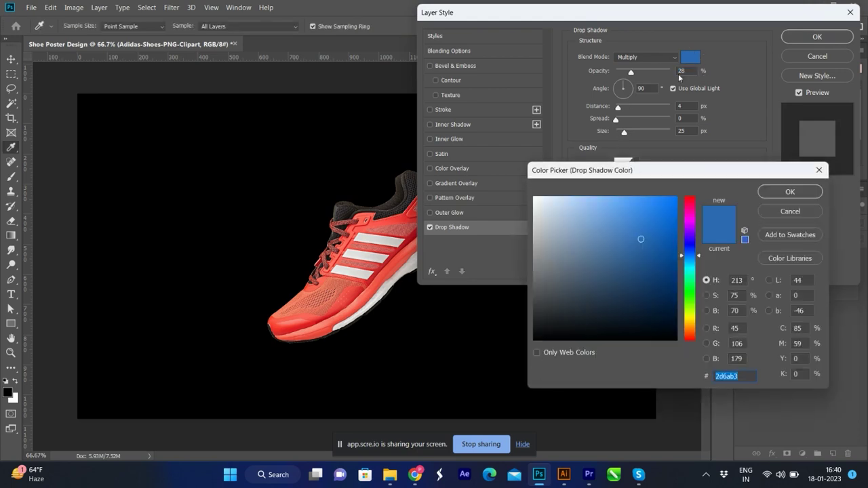
key("Return")
left_click_drag(638, 70, 728, 72)
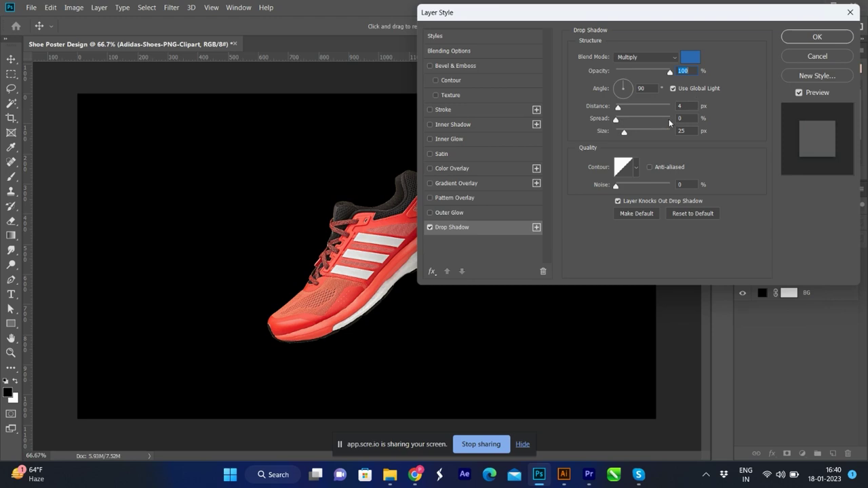
left_click_drag(618, 107, 711, 106)
mouse_move(624, 131)
left_mouse_down()
mouse_move(682, 137)
mouse_move(657, 135)
left_mouse_up()
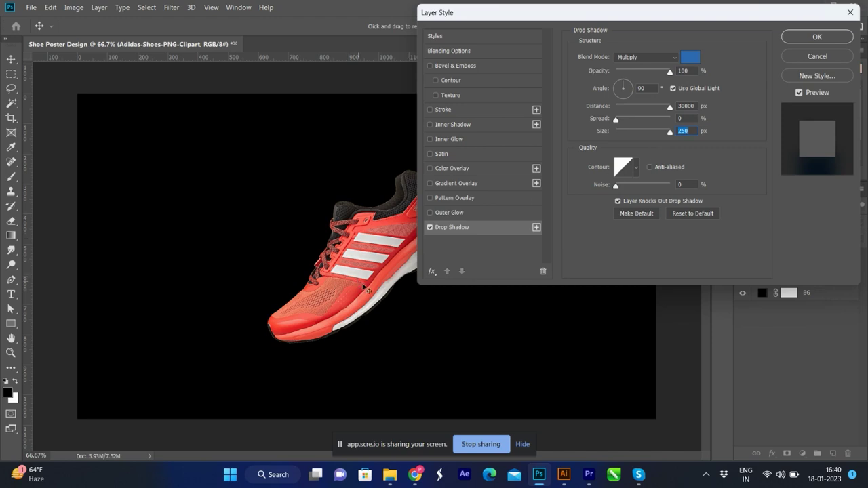
type("25")
Set the shadow distance to 105 px and its colour to black, and apply it
left_click_drag(660, 110, 657, 113)
left_click(690, 57)
mouse_move(591, 310)
left_mouse_down()
mouse_move(701, 368)
mouse_move(484, 358)
left_mouse_up()
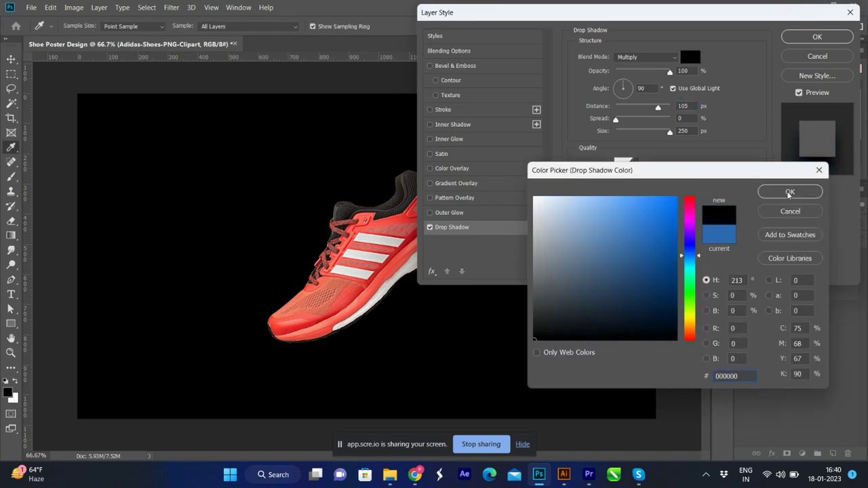
left_click(789, 192)
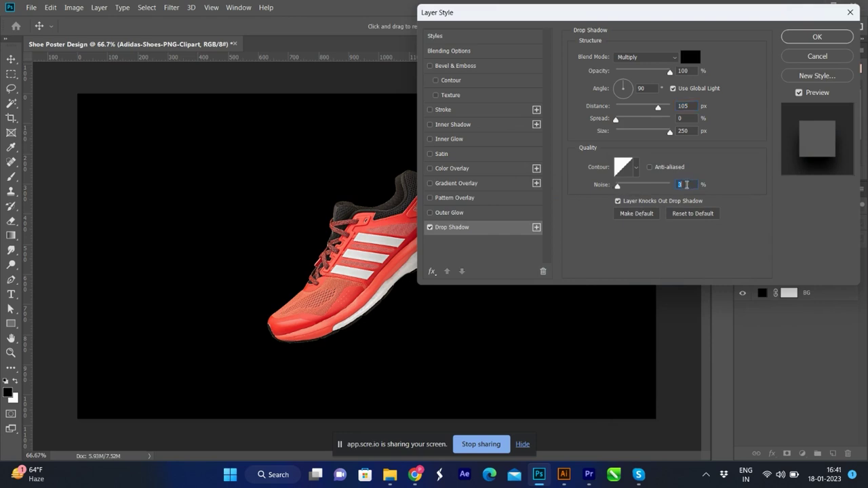
left_click(808, 39)
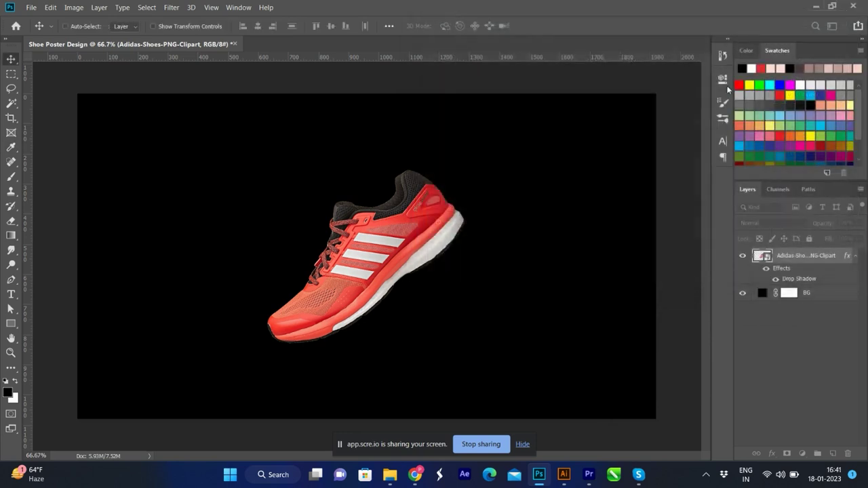
Change the BG fill colour from black to dark grey #1f1f1f
double_click(762, 293)
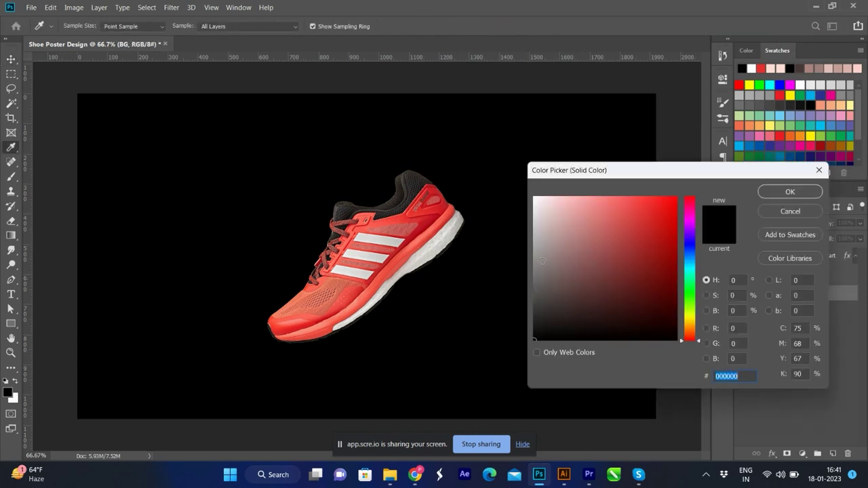
left_click(533, 290)
left_click_drag(533, 290, 533, 322)
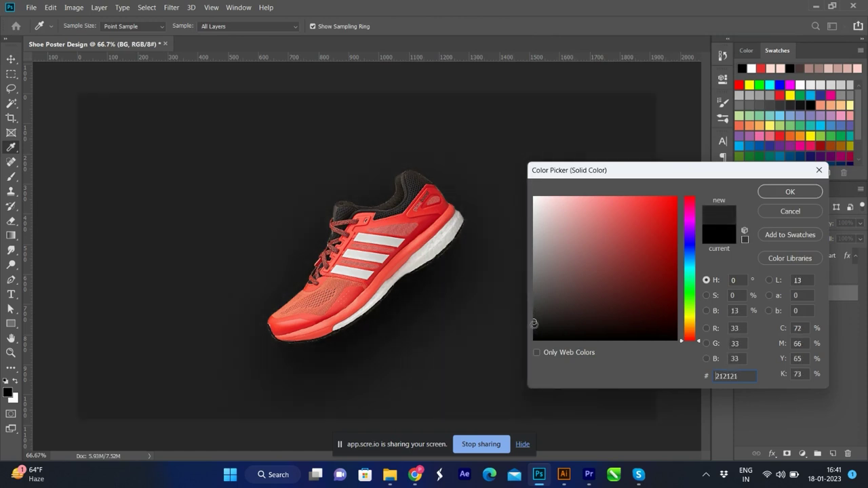
left_click_drag(534, 323, 533, 324)
left_click_drag(533, 324, 533, 323)
Confirm the grey background and add the text 'ADI.' left of the shoe
left_click(801, 195)
key("t")
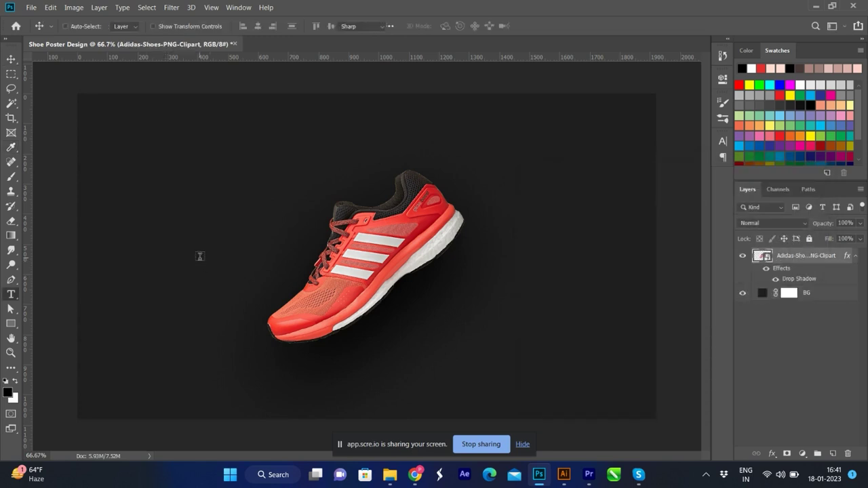
left_click(195, 256)
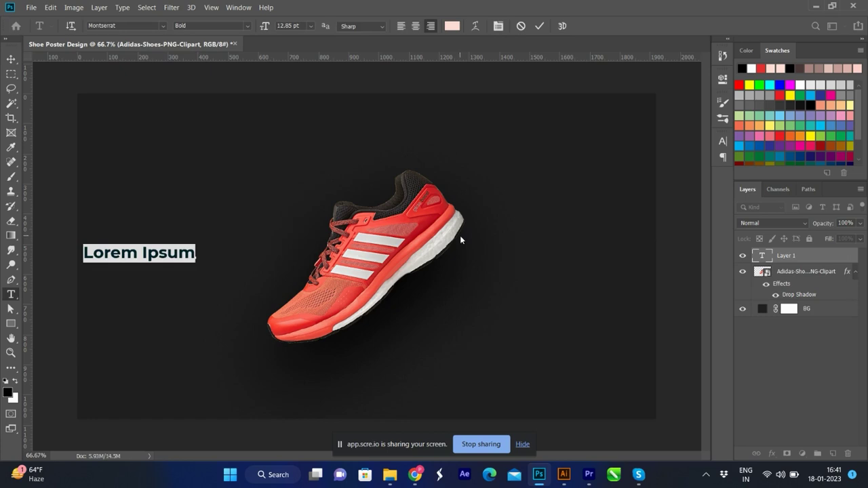
type("ADI")
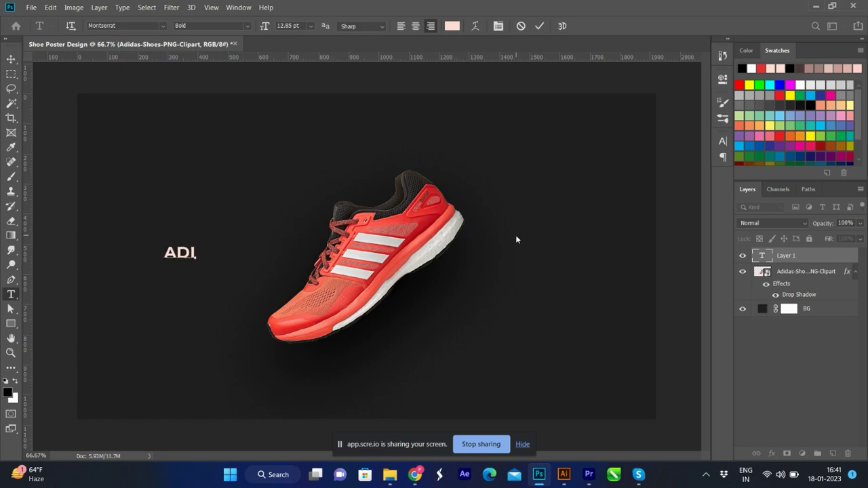
type(".")
left_click(806, 251)
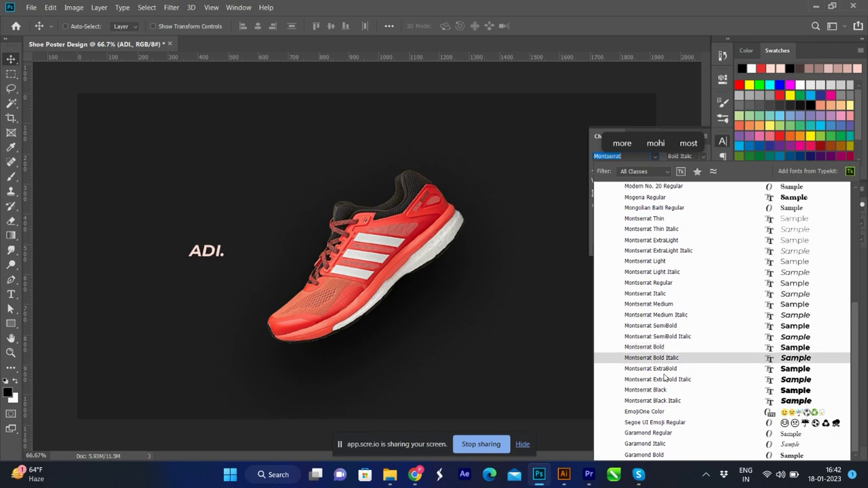
Style 'ADI.' in white (ffffff) Montserrat ExtraBold 72 pt and move it beside the shoe
left_click(664, 371)
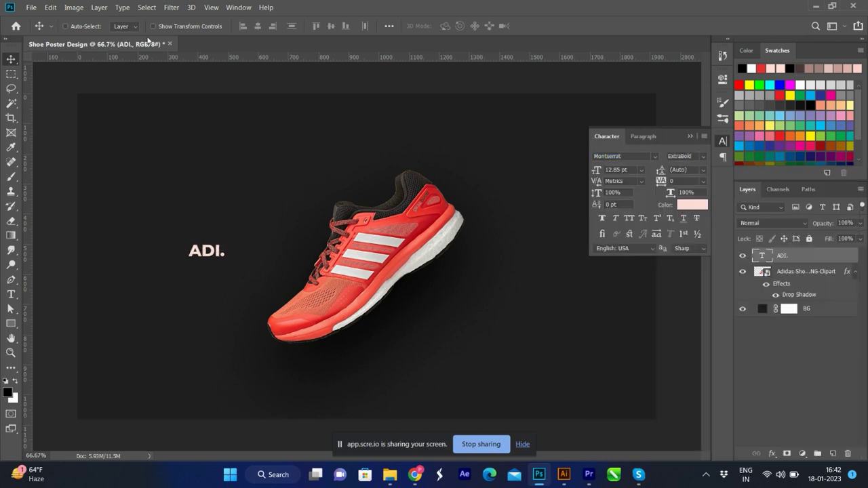
left_click(642, 173)
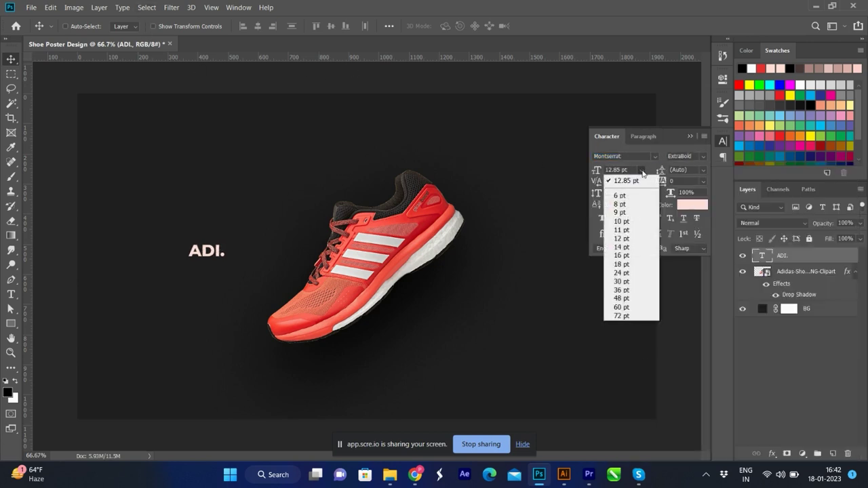
left_click(633, 316)
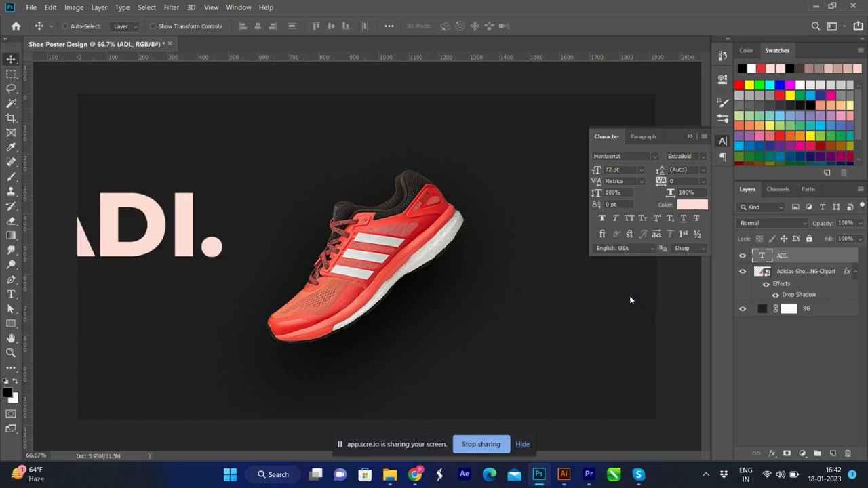
left_click_drag(184, 217, 284, 240)
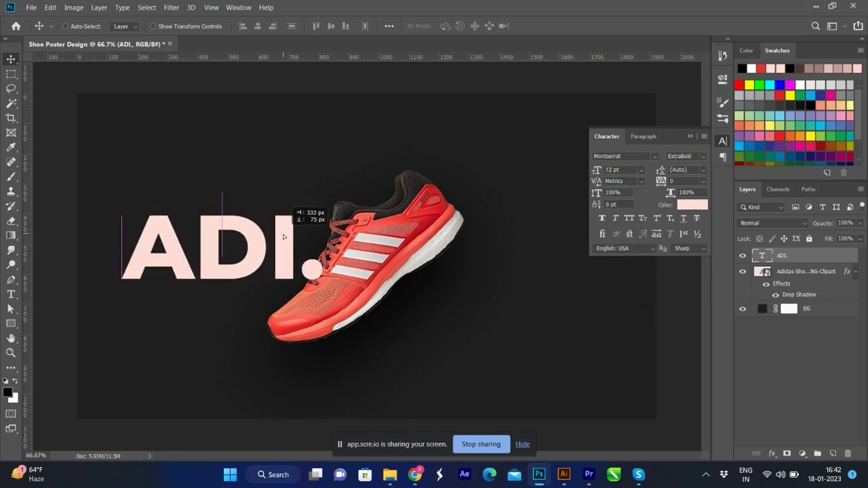
left_click(692, 206)
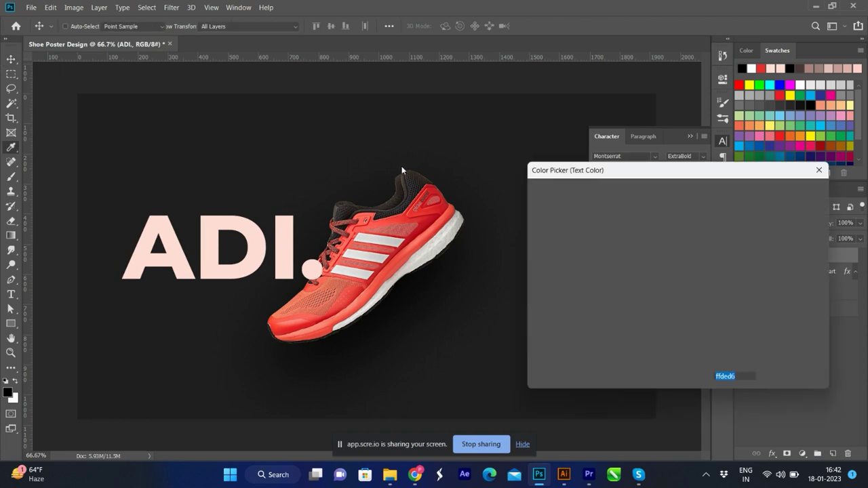
type("ffffff")
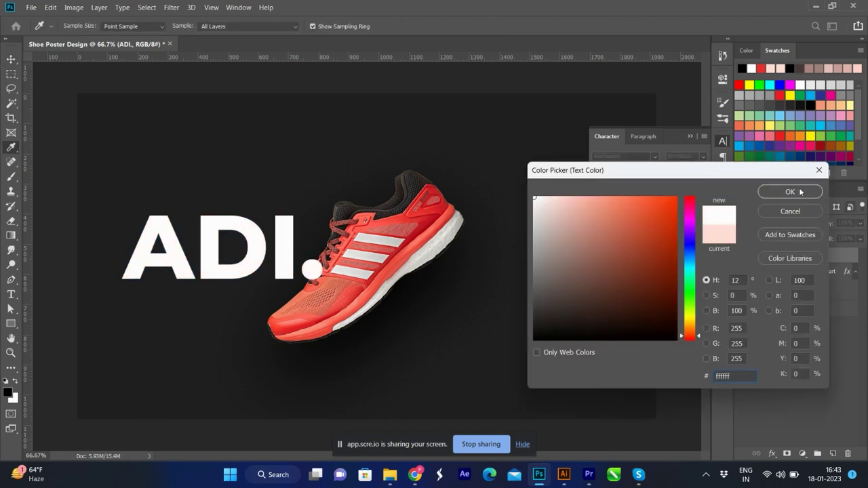
left_click(790, 191)
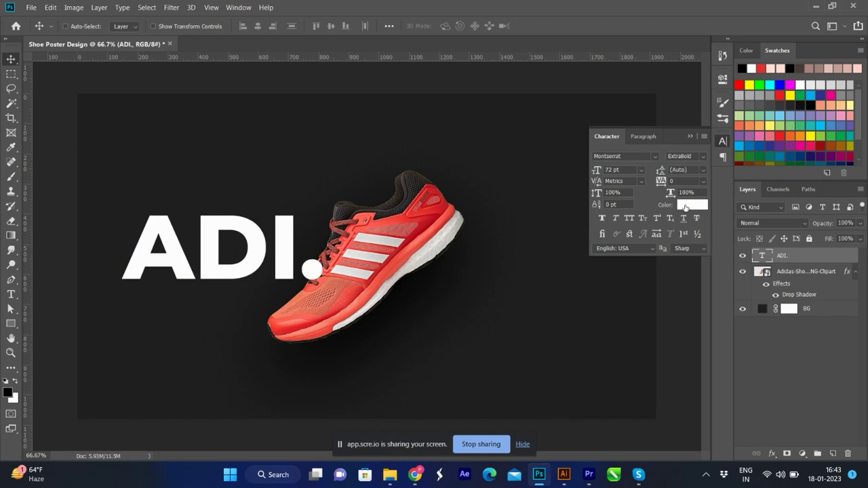
Reduce ADI to 60 pt, nudge it left, and remove the trailing period
left_click(640, 170)
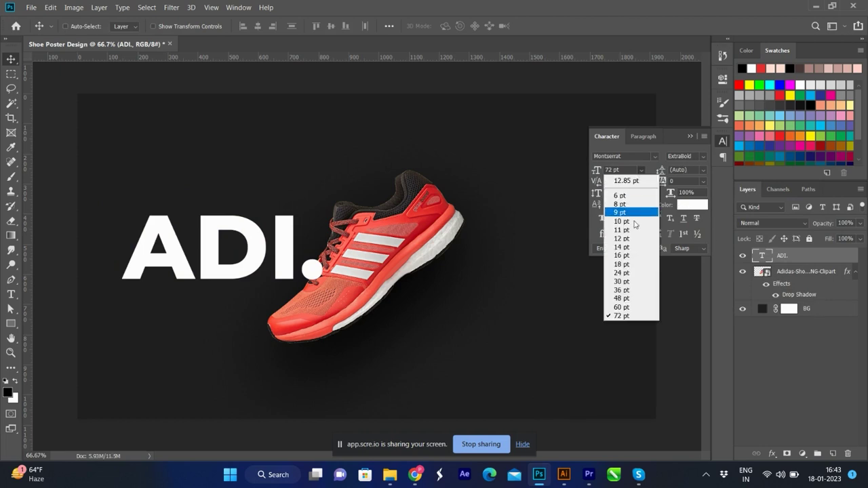
left_click(627, 305)
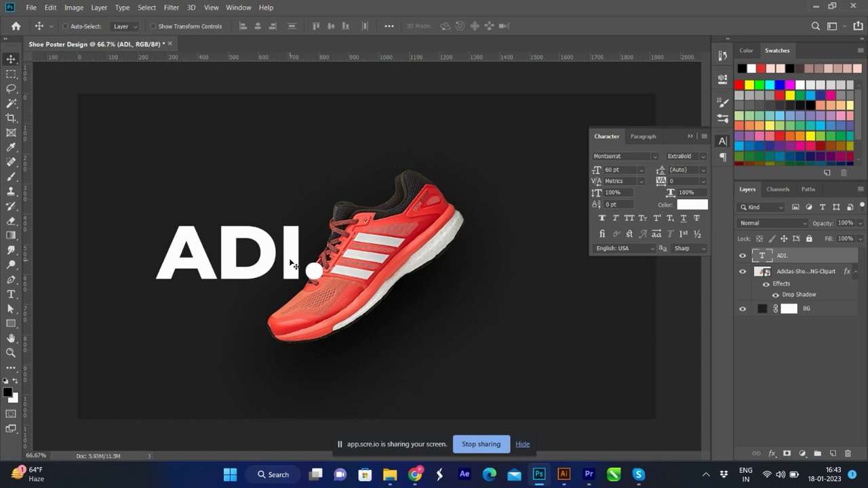
left_click_drag(289, 251, 280, 251)
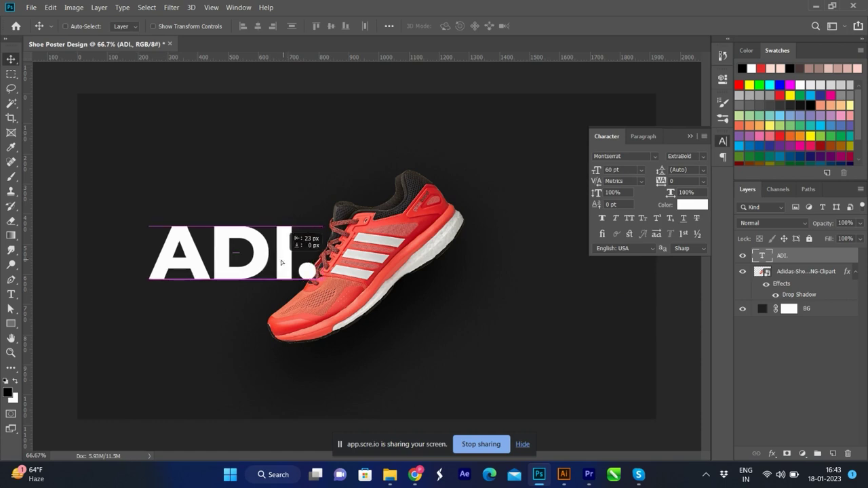
double_click(767, 255)
key("Right")
key("BackSpace")
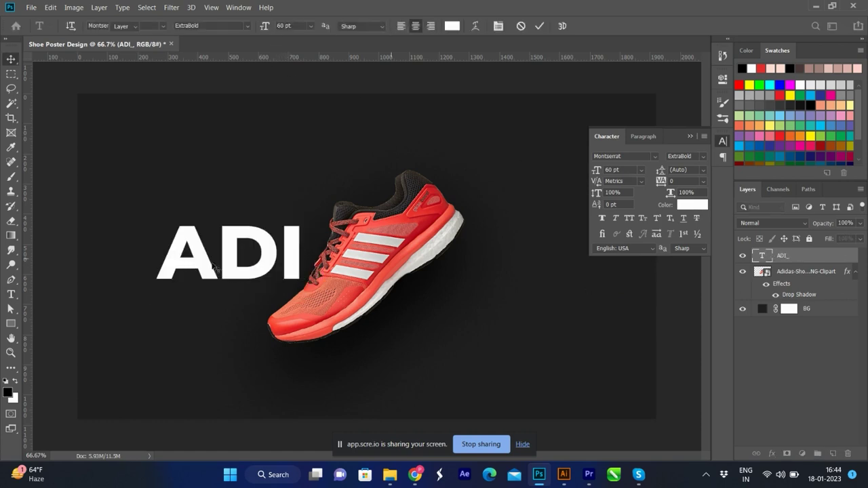
key("ctrl+Return")
Duplicate ADI to the right of the shoe and retype the copy as 'DAS'
key("v")
left_click_drag(297, 256, 564, 265)
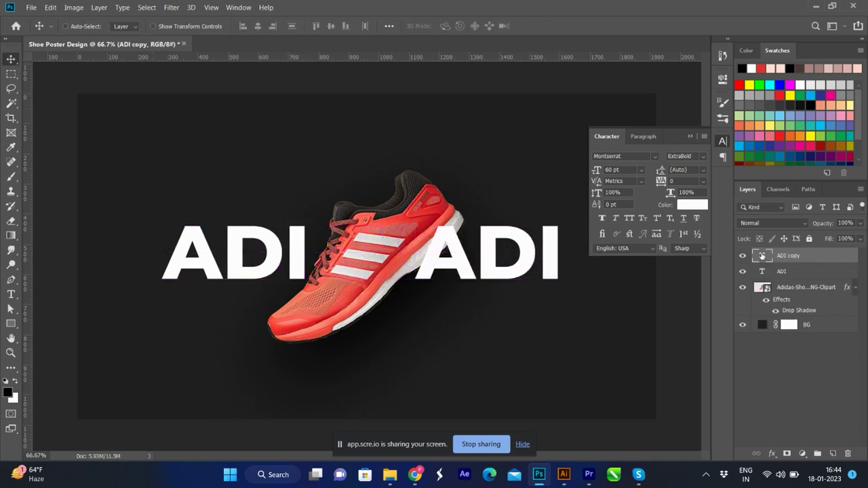
double_click(762, 255)
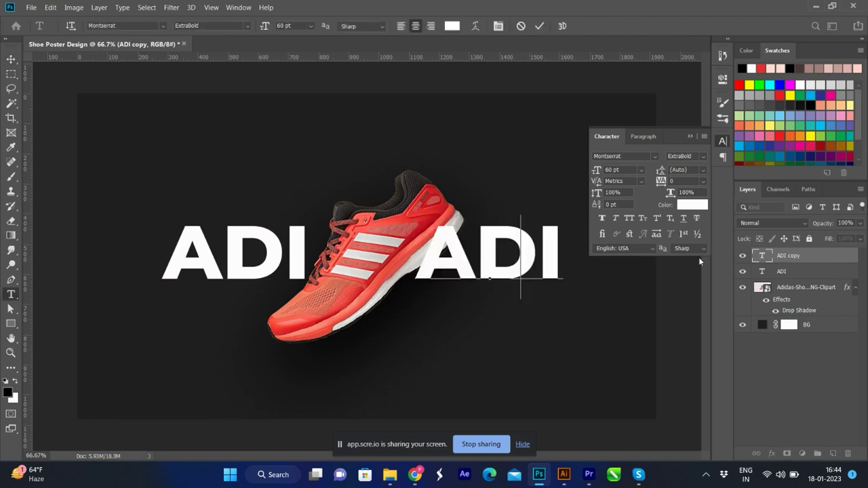
type("Da")
key("BackSpace")
type("AS")
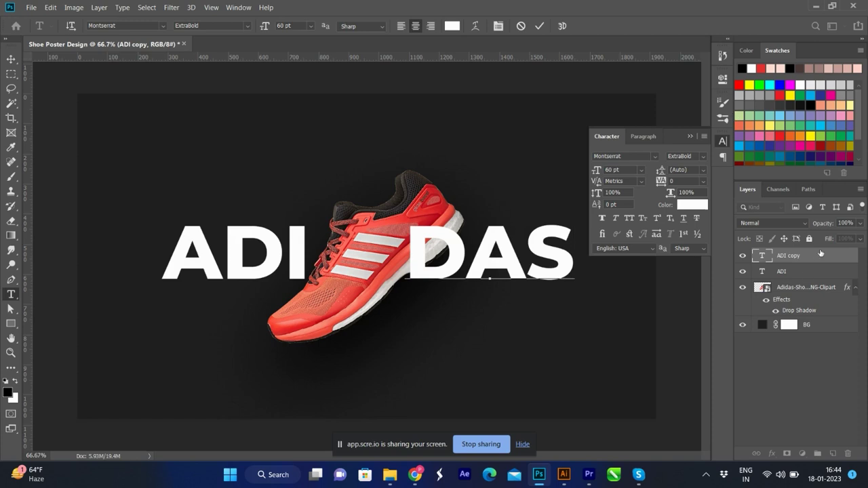
key("ctrl+Return")
Move DAS about 30 px right and send it behind the shoe layer
key("v")
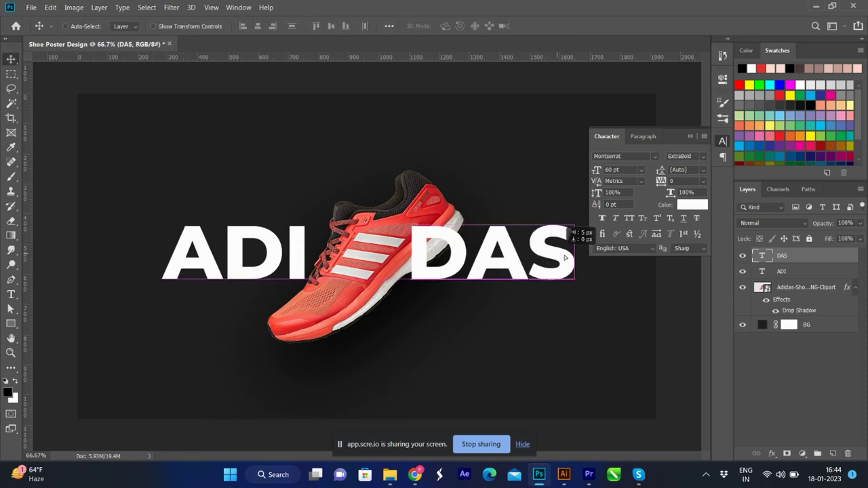
left_click_drag(576, 236, 596, 236)
key("ctrl+bracketleft")
key("ctrl+bracketleft")
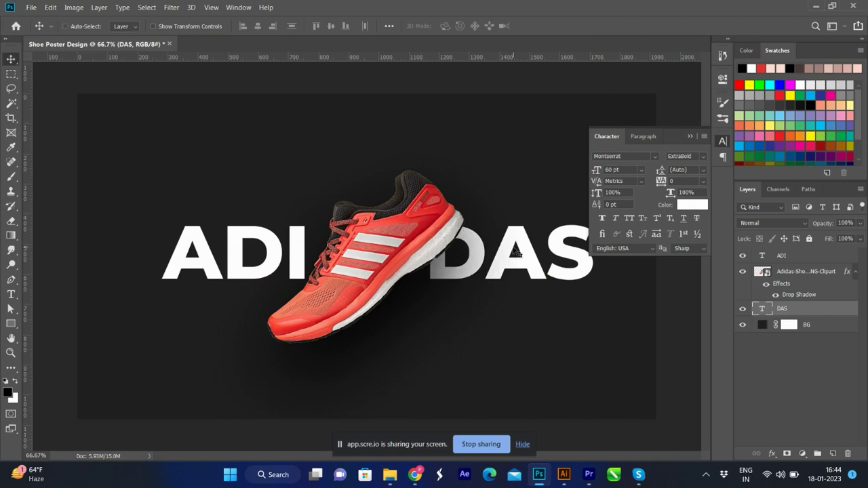
left_click_drag(513, 254, 515, 262)
key("ctrl+z")
Nudge DAS and then ADI slightly right to balance them around the shoe
left_click(264, 242, "ctrl+shift")
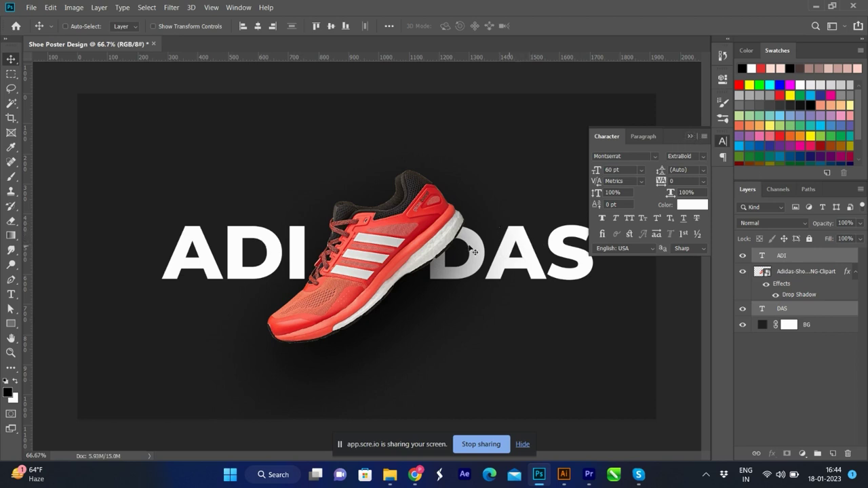
left_click_drag(530, 264, 556, 267)
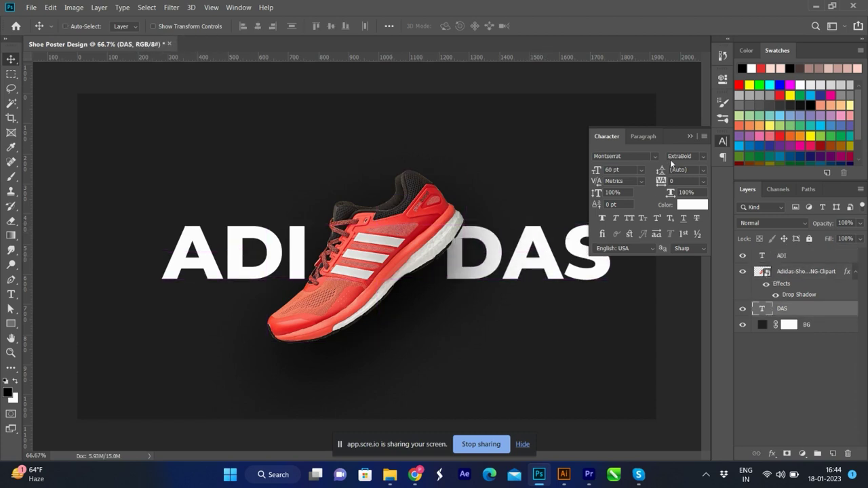
left_click(691, 137)
left_click_drag(272, 246, 275, 245)
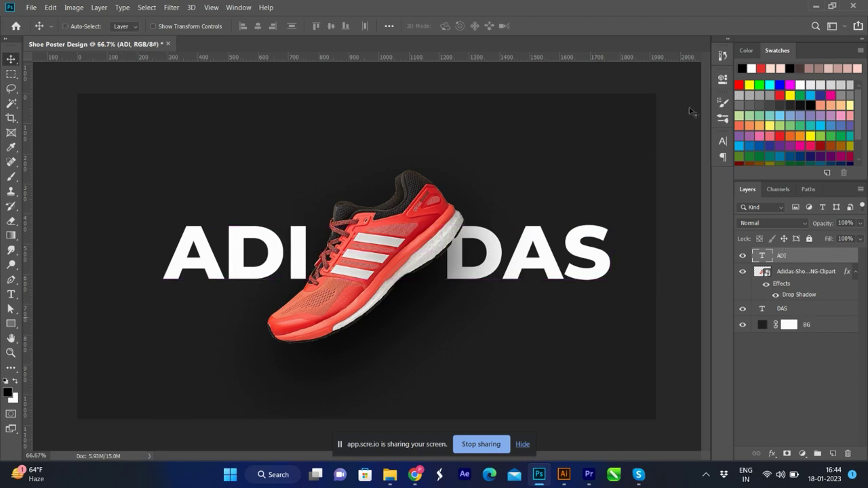
Recolour ADI to bright red ee0818, sampled from the shoe and boosted in saturation
left_click(723, 140)
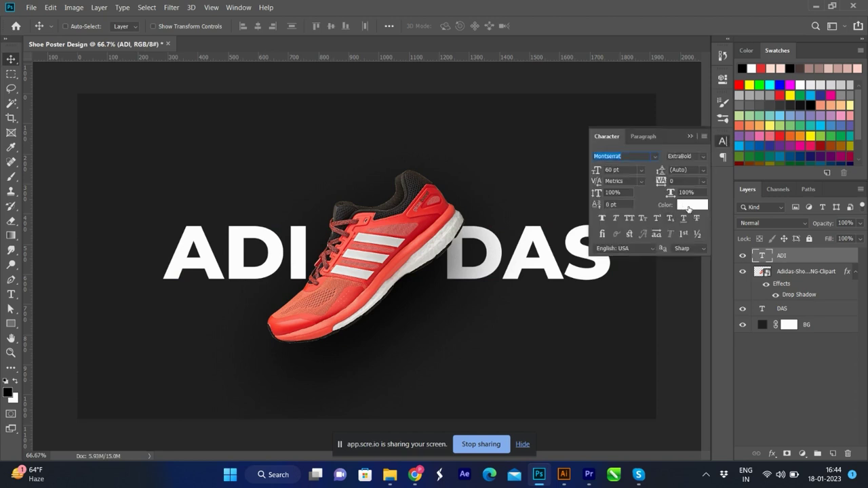
left_click(688, 208)
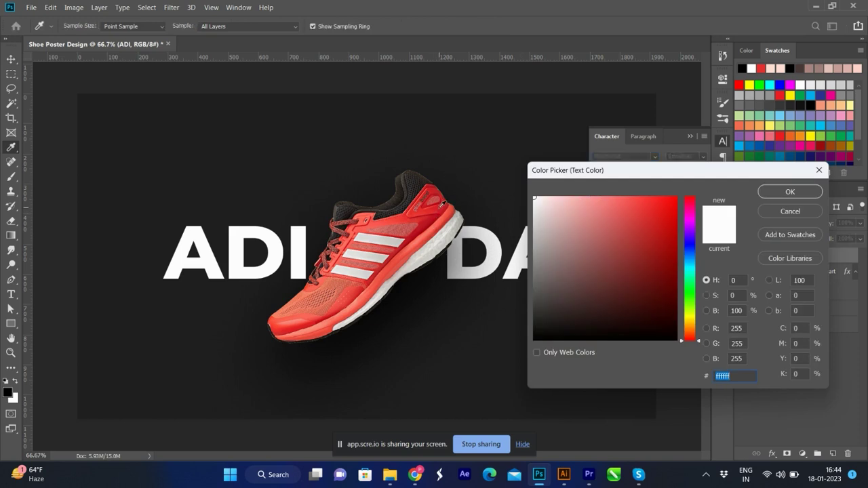
left_click(442, 204)
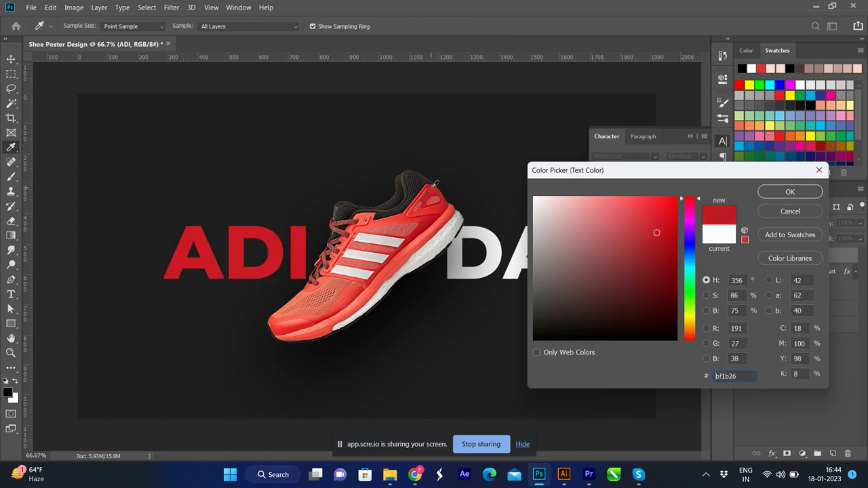
mouse_move(672, 210)
left_mouse_down()
mouse_move(675, 198)
mouse_move(672, 207)
left_mouse_up()
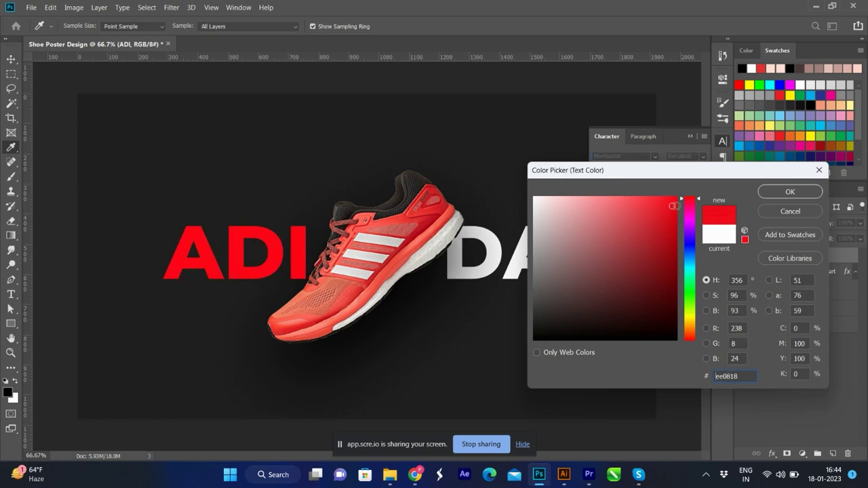
left_click(790, 192)
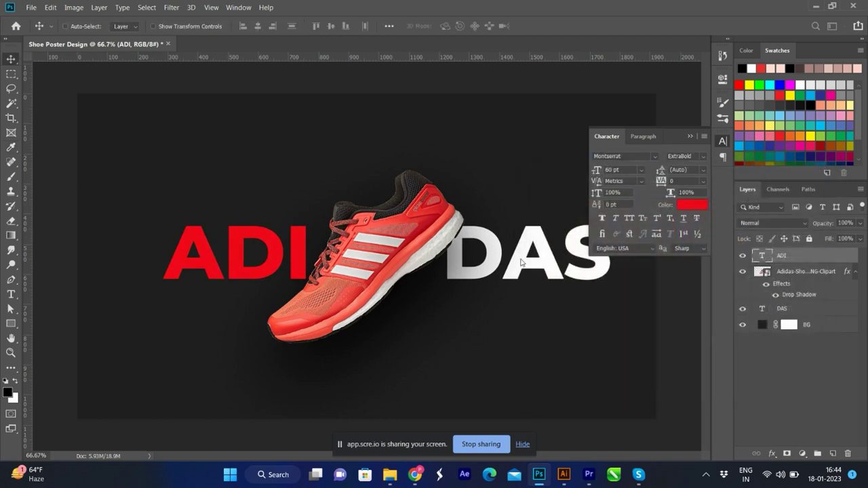
left_click(690, 135)
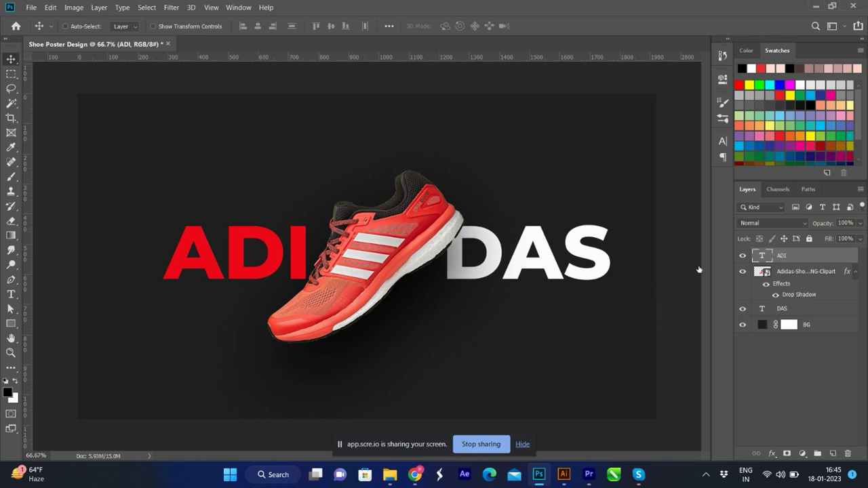
Duplicate ADI below itself and retype the copy as 'NEW DEFINITION'
left_click_drag(199, 262, 174, 326)
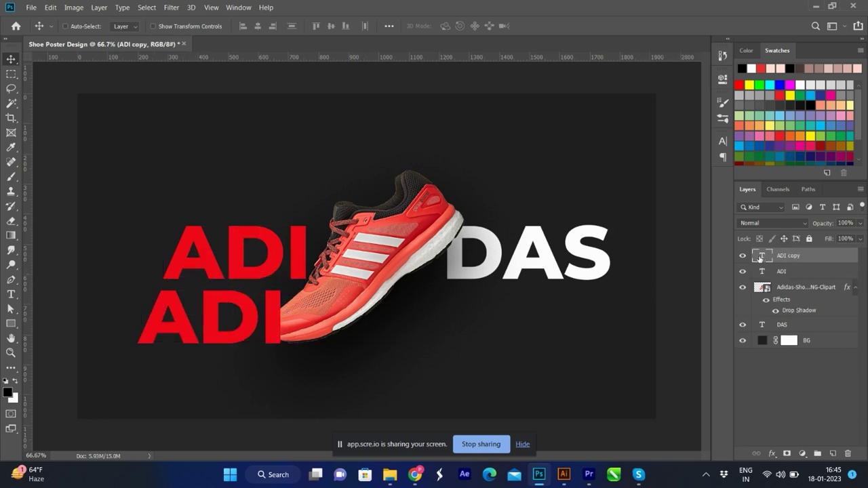
double_click(760, 256)
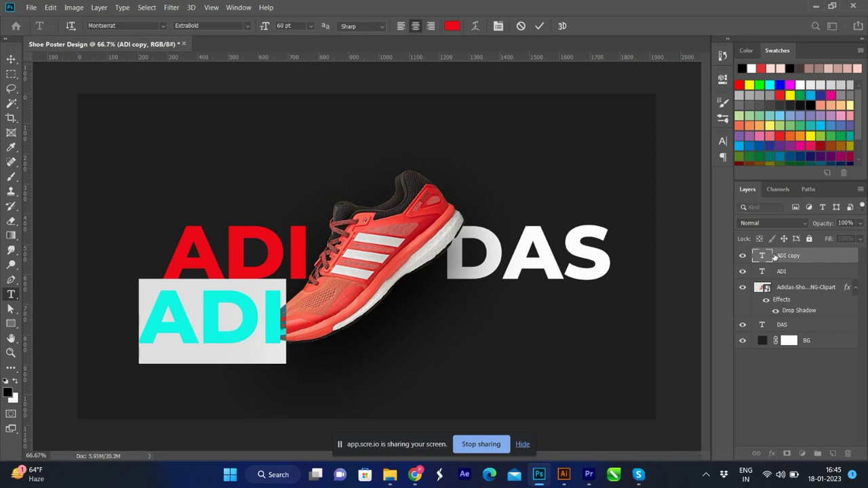
type("New")
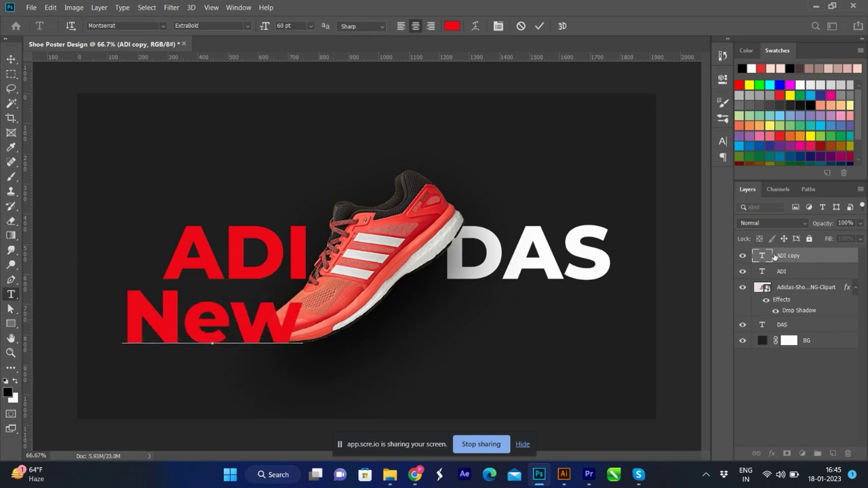
key("Left")
key("Left")
key("Delete")
key("Delete")
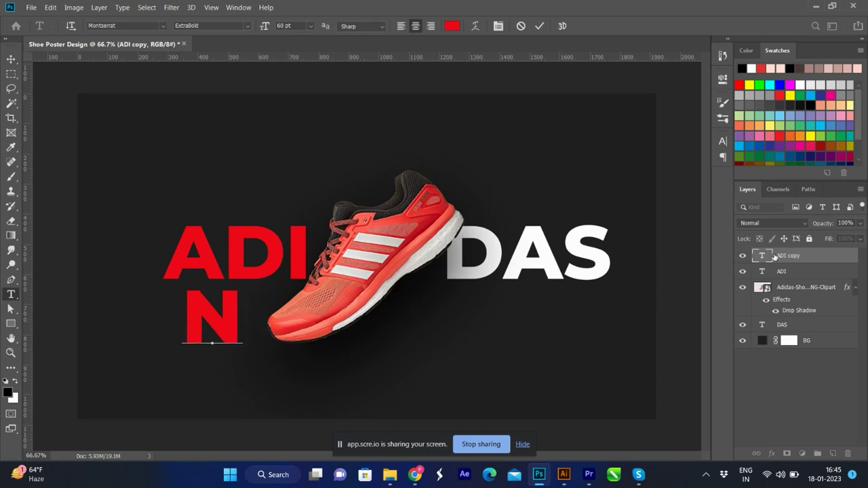
type("EW")
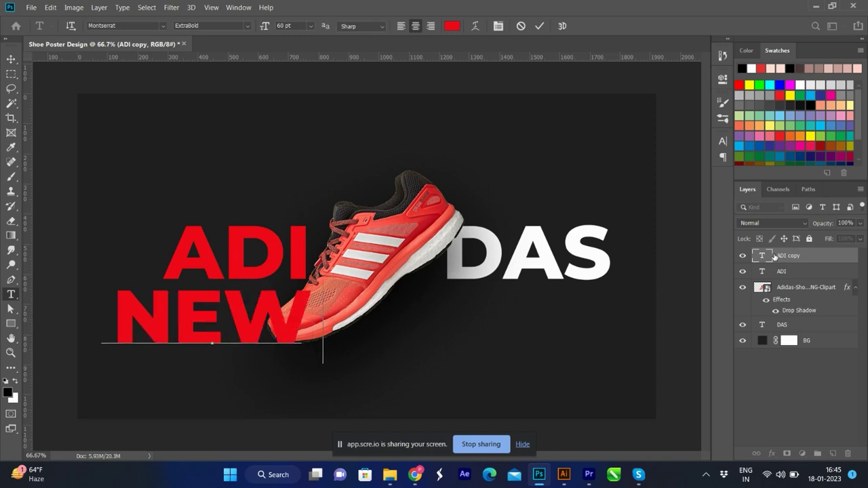
type(" DEFIN")
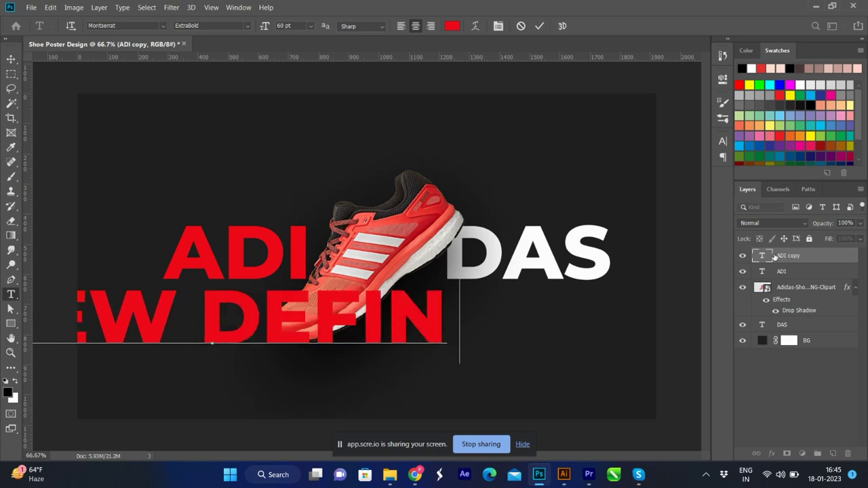
type("ITION")
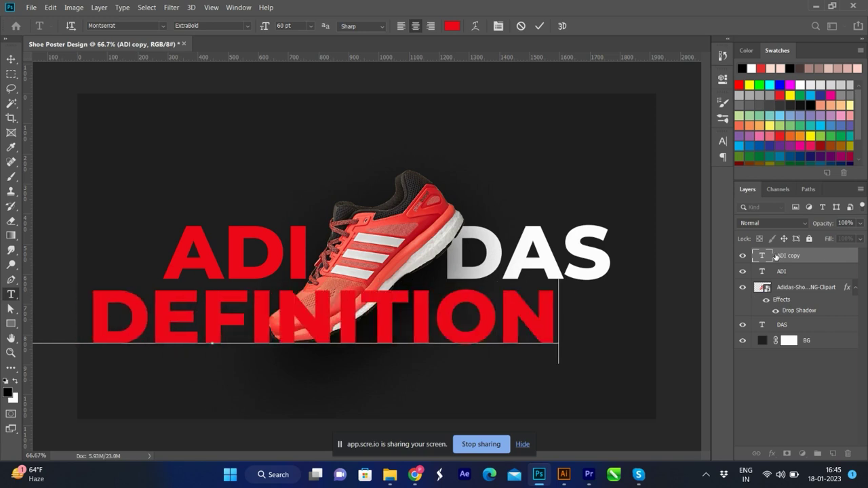
Change the text's spelling to 'NEW DEFINATION' and commit it
left_click(341, 306)
key("shift+Right")
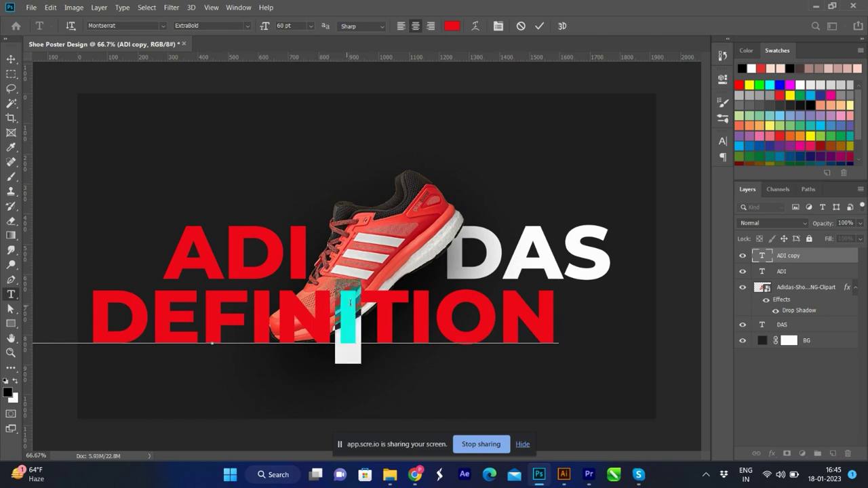
type("A")
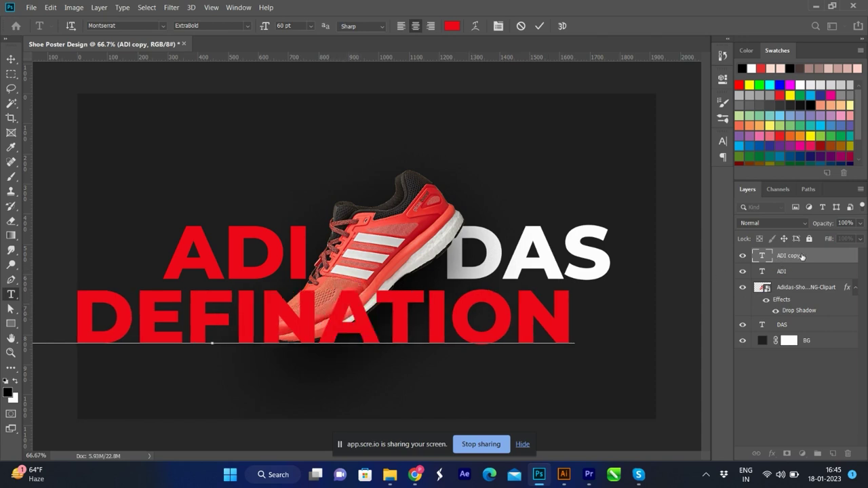
key("Tab")
type("NEW DEFINATION")
key("ctrl+Return")
key("v")
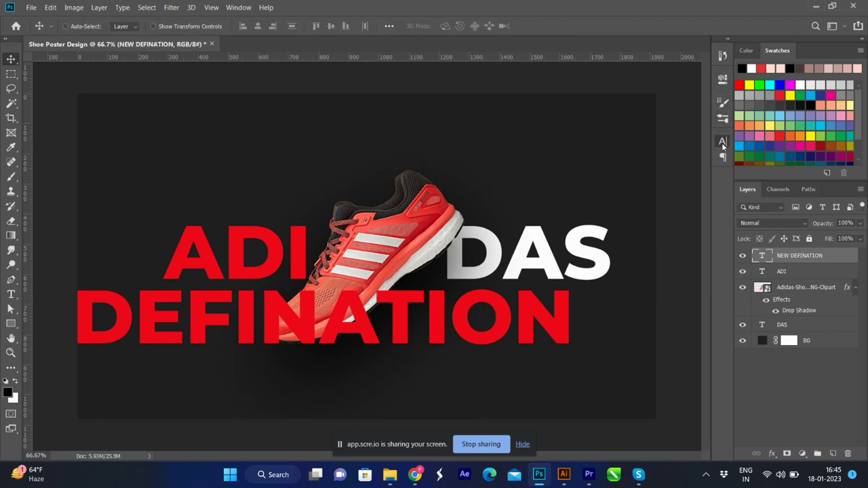
Set NEW DEFINATION to 10 pt, colour ffffff, and position it under ADI
left_click(723, 140)
left_click(641, 170)
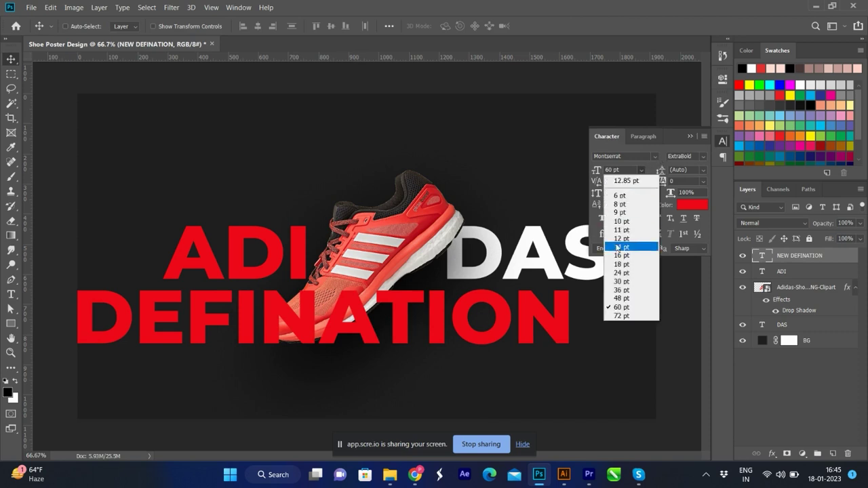
left_click(621, 223)
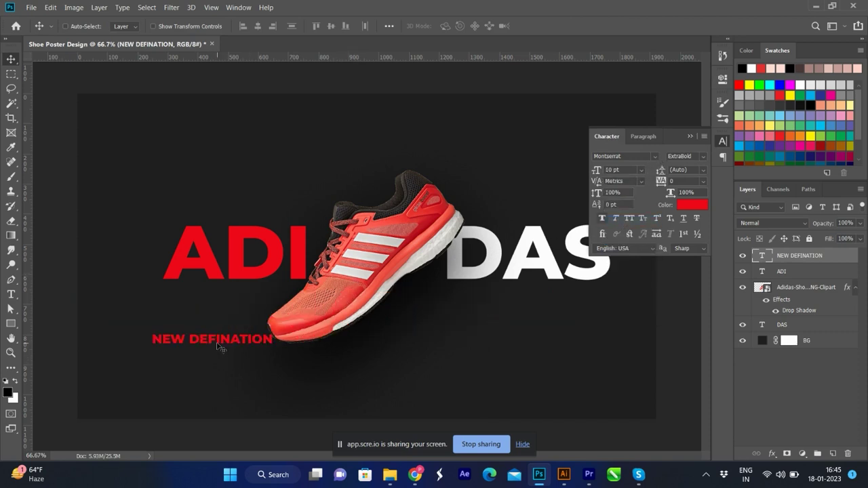
left_click_drag(221, 350, 223, 318)
left_click(695, 205)
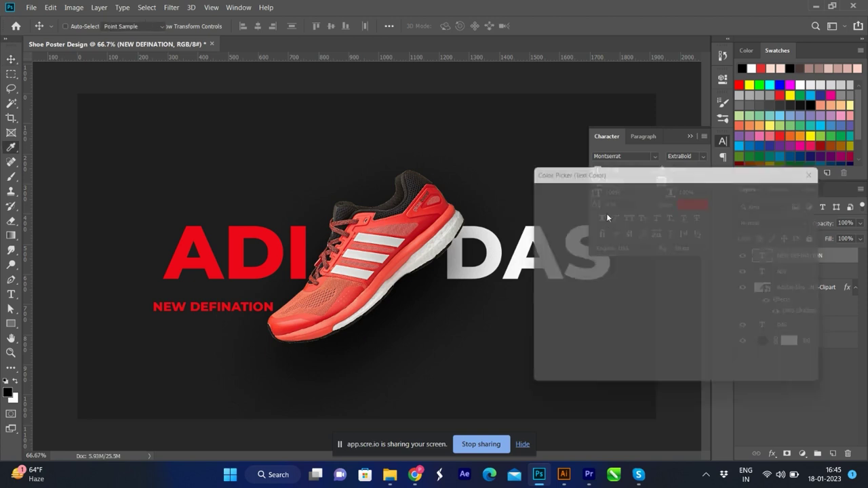
type("ffffff")
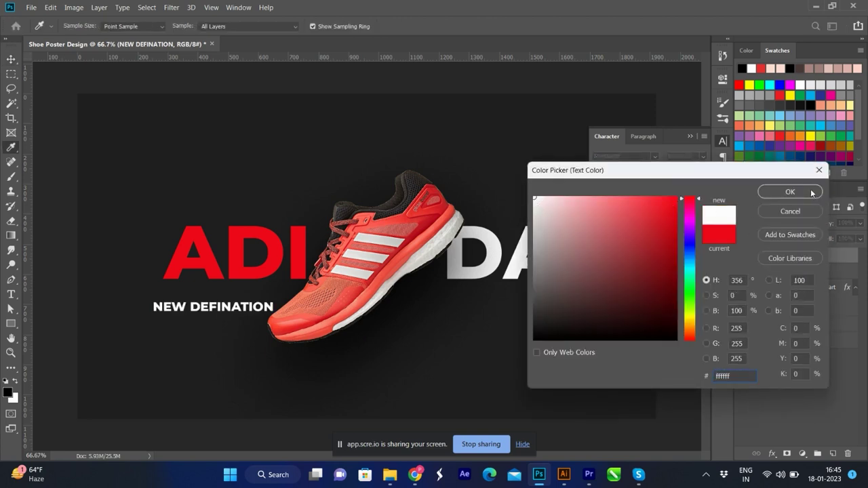
left_click(812, 194)
left_click_drag(195, 306, 205, 297)
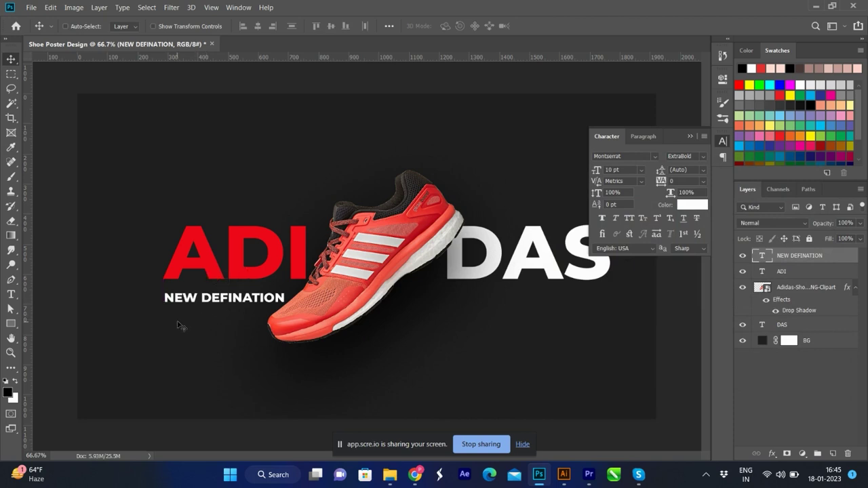
left_click_drag(207, 305, 207, 299)
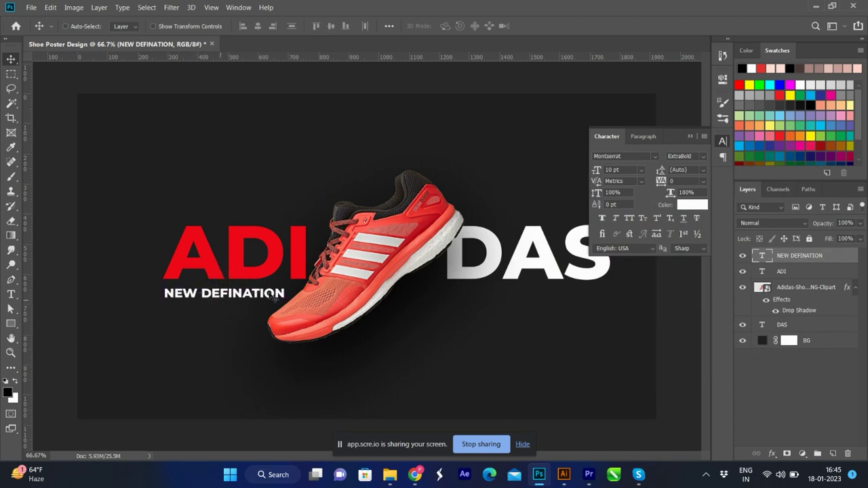
Keep the NEW DEFINATION tagline non-italic and set its font size to 8 pt
left_click(617, 218)
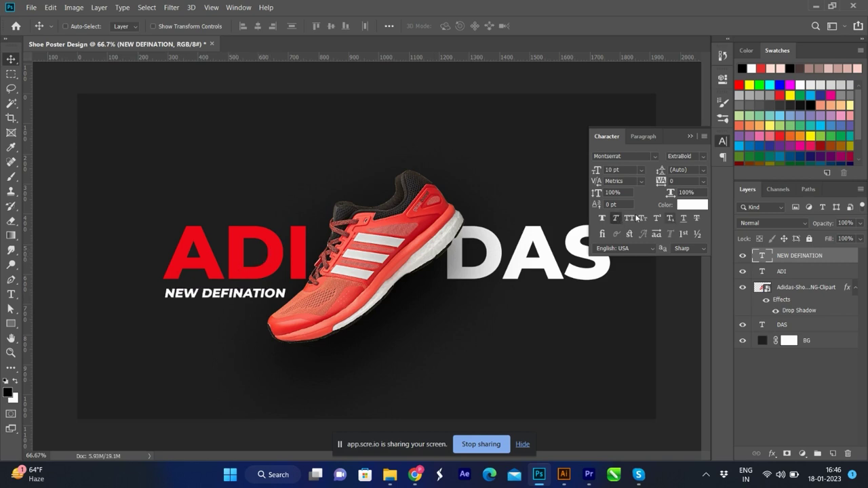
left_click(616, 217)
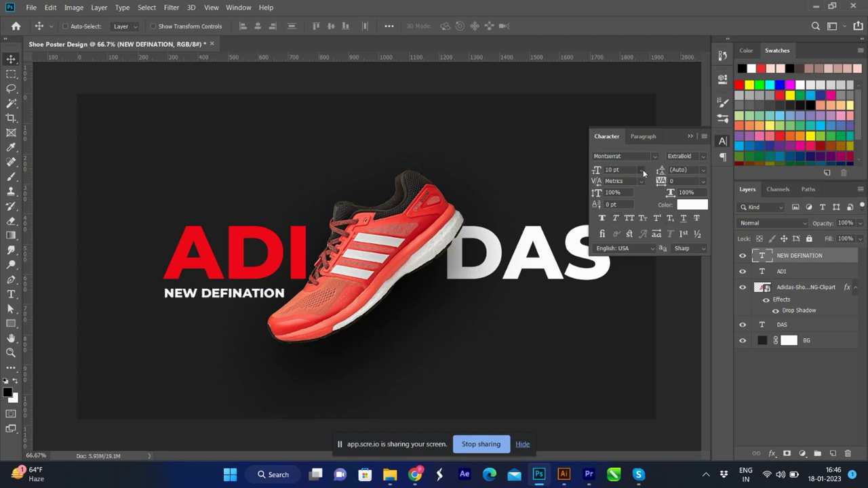
left_click(641, 170)
left_click(614, 201)
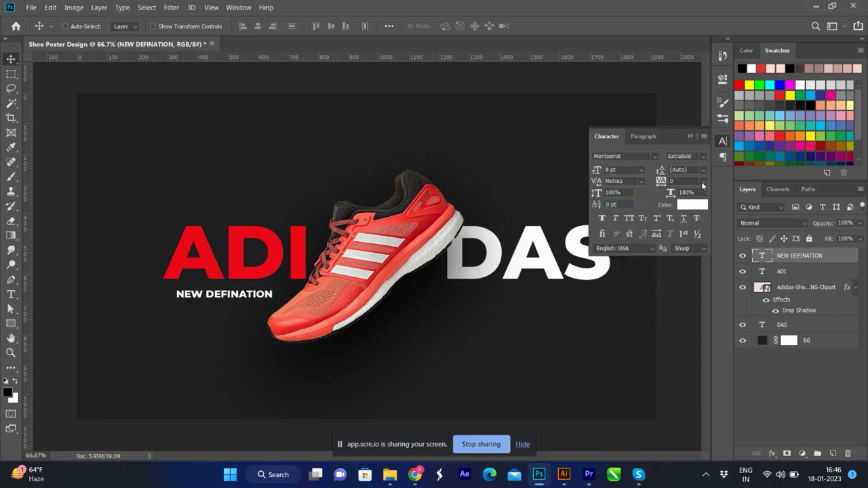
Set the tagline's tracking to 150 and nudge it slightly right
left_click(703, 181)
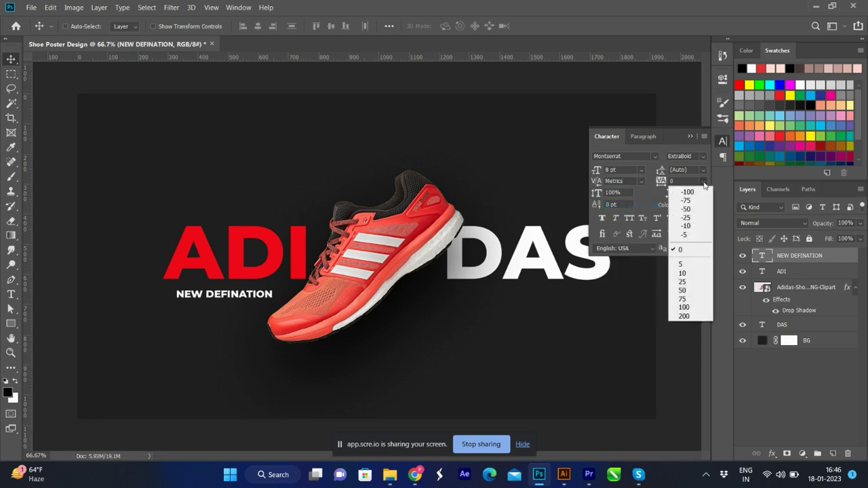
left_click(685, 316)
double_click(682, 181)
type("15")
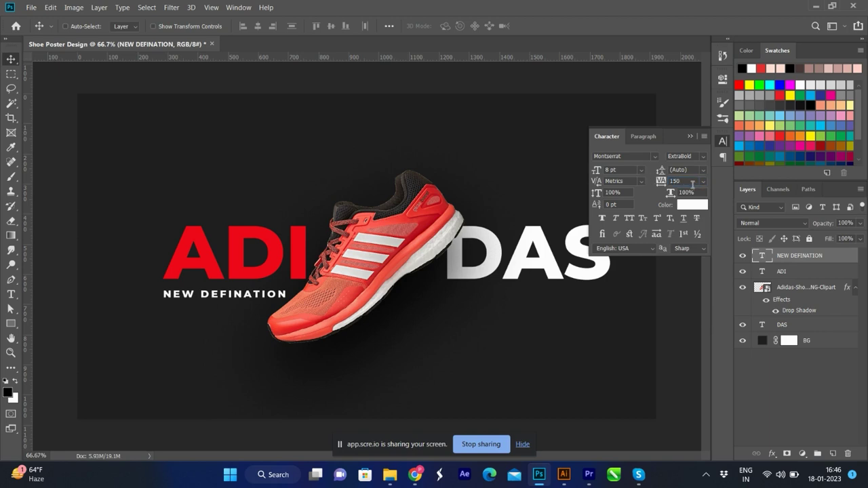
left_click_drag(188, 294, 194, 294)
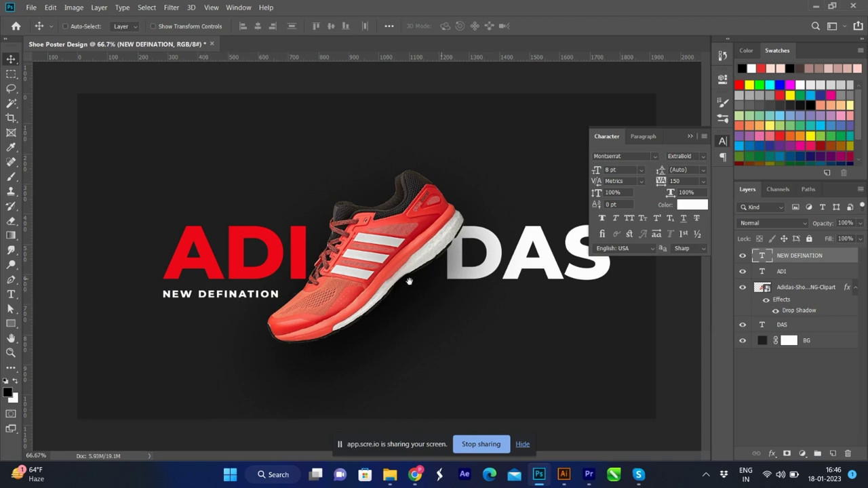
Alt-drag a copy of NEW DEFINATION above DAS and colour it red ee0818
scroll(507, 286, "up", 1)
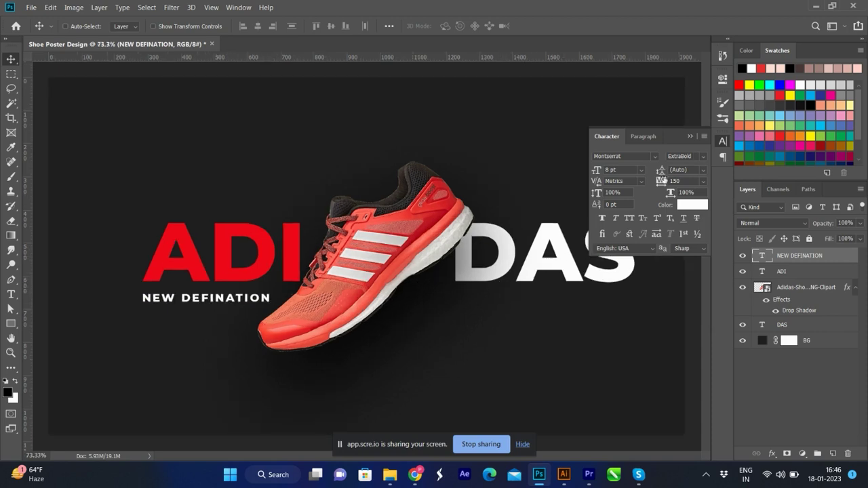
scroll(437, 285, "up", 1)
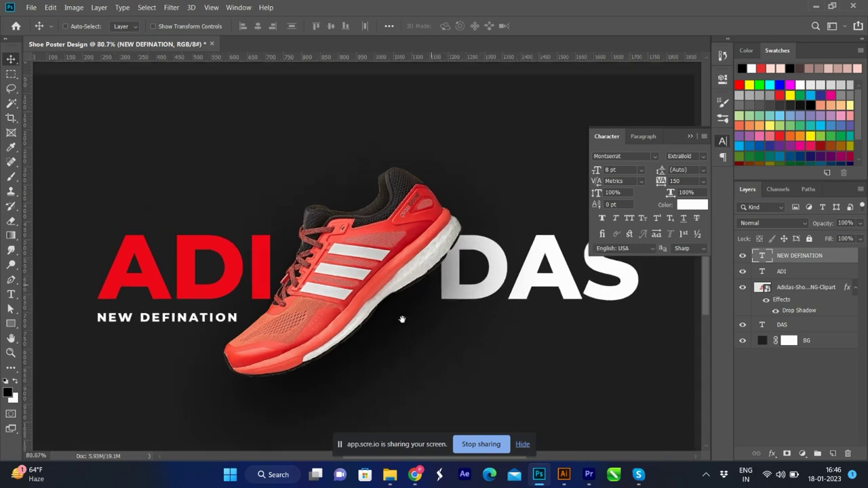
left_click_drag(389, 334, 368, 349)
left_click_drag(168, 366, 540, 268)
left_click(692, 204)
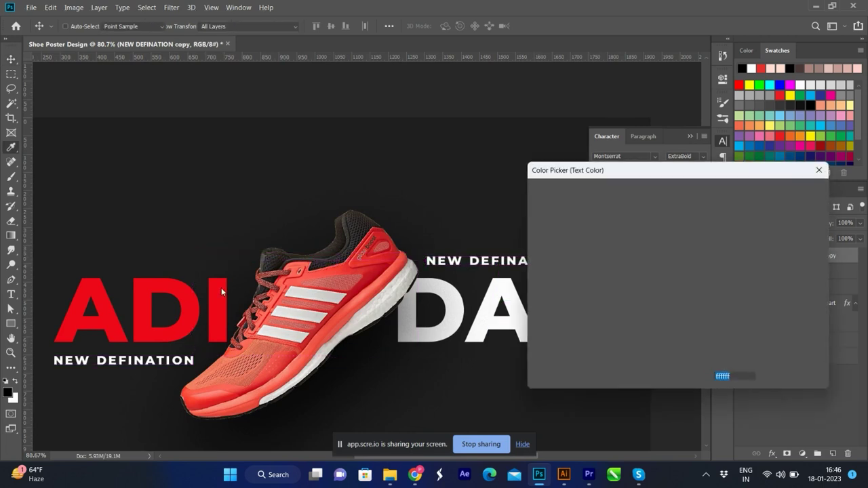
left_click(221, 287)
left_click(791, 192)
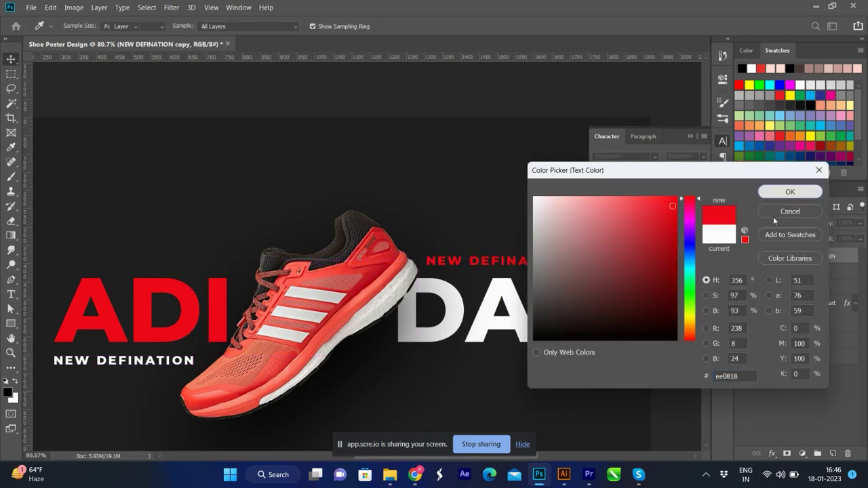
Retype the copied tagline as 'OF STYLE.' and move it right above DAS
double_click(761, 256)
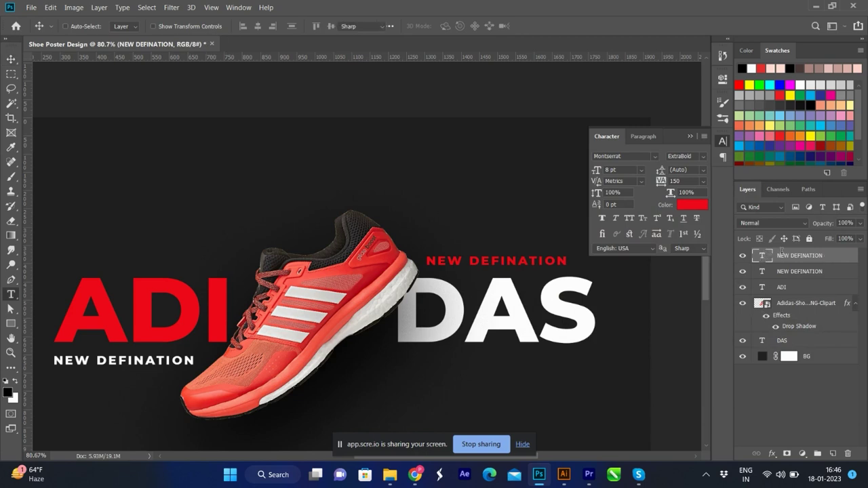
type("OF")
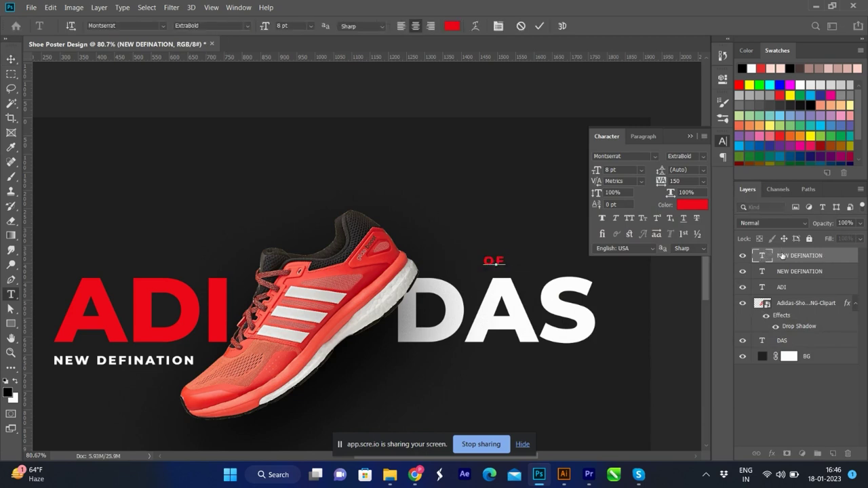
type(" STYLE")
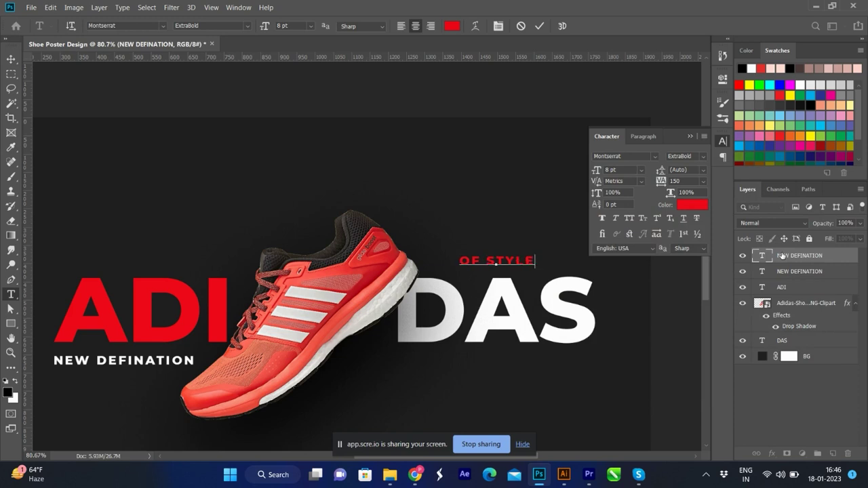
key("ctrl+Return")
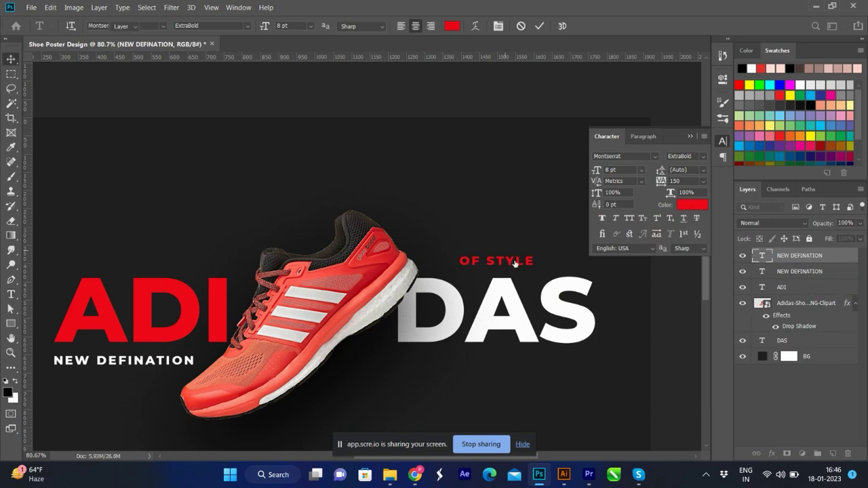
left_click_drag(519, 264, 570, 264)
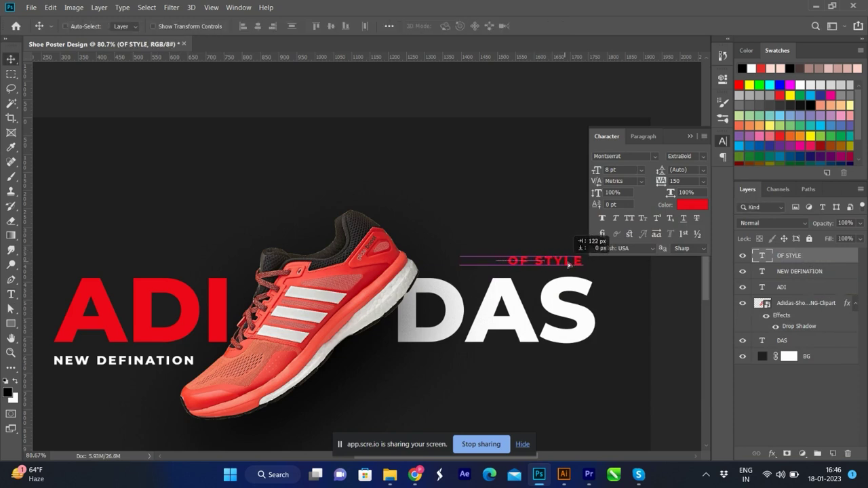
double_click(583, 261)
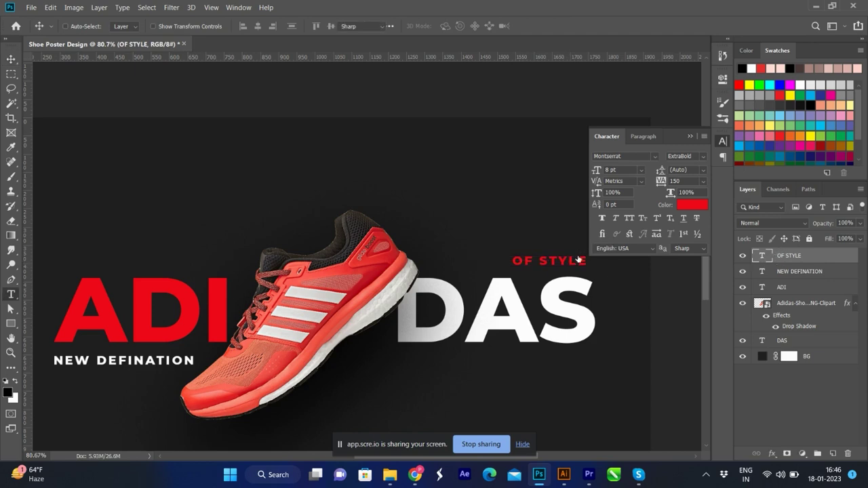
left_click(584, 261)
type(".")
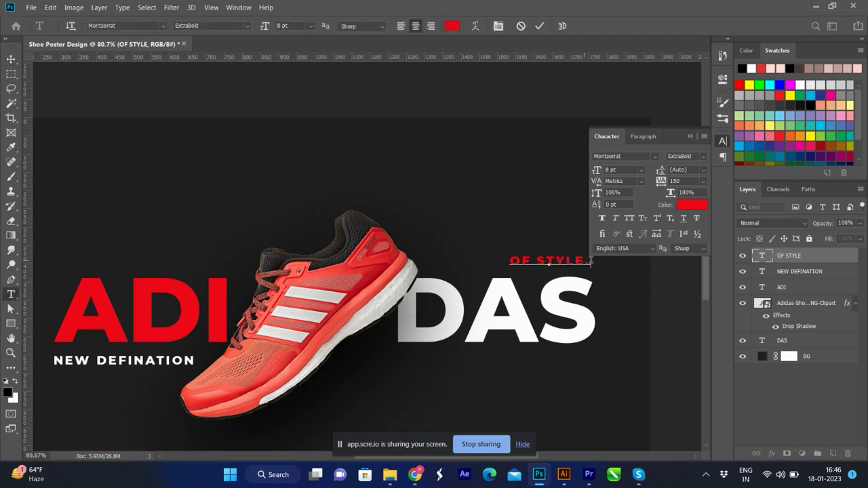
key("ctrl+Return")
Line up OF STYLE. with the right end of the S in DAS
key("v")
key("ctrl+Return")
key("v")
left_click_drag(580, 267, 578, 266)
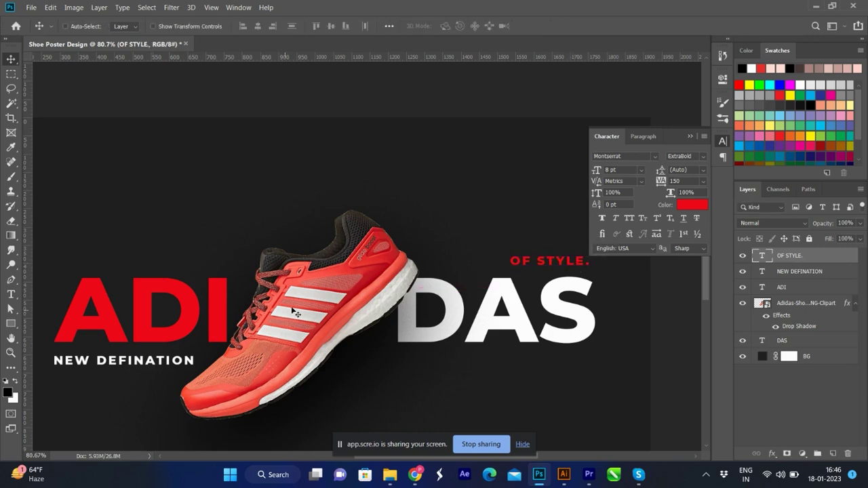
scroll(365, 243, "down", 1)
scroll(365, 243, "down", 1)
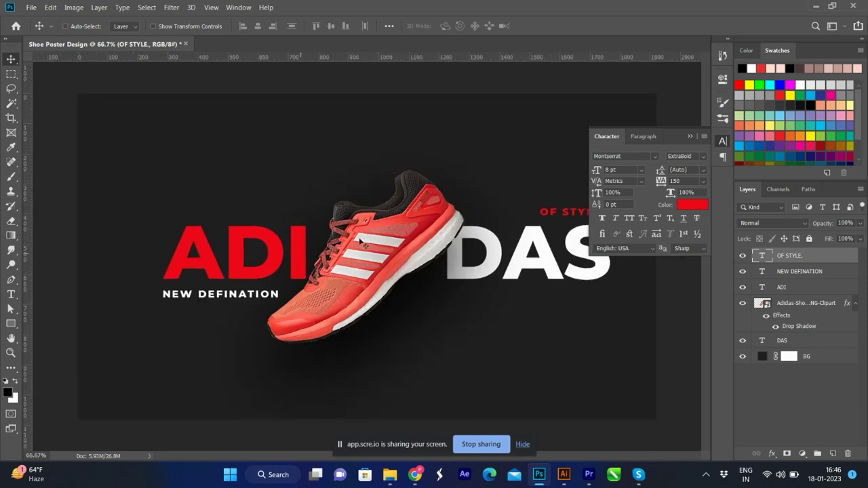
Apply a Curves S-curve to the shoe layer, shadow point 63/48 and highlight point 192/199
left_click(396, 237)
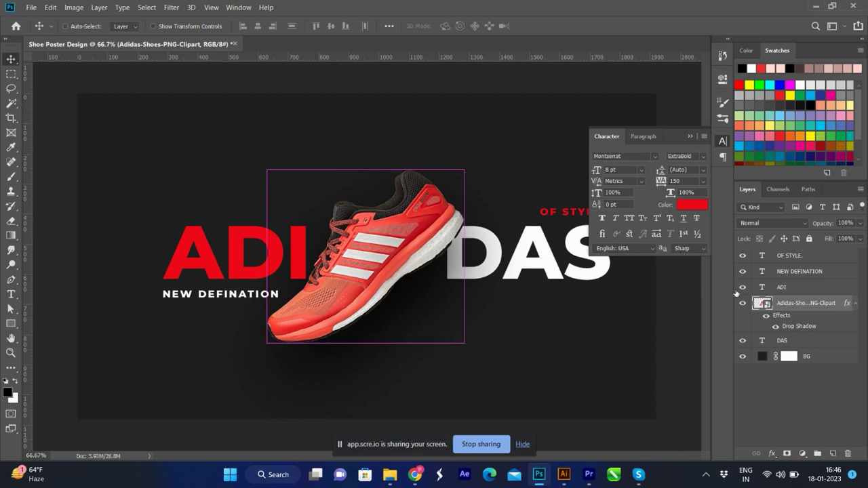
key("ctrl+m")
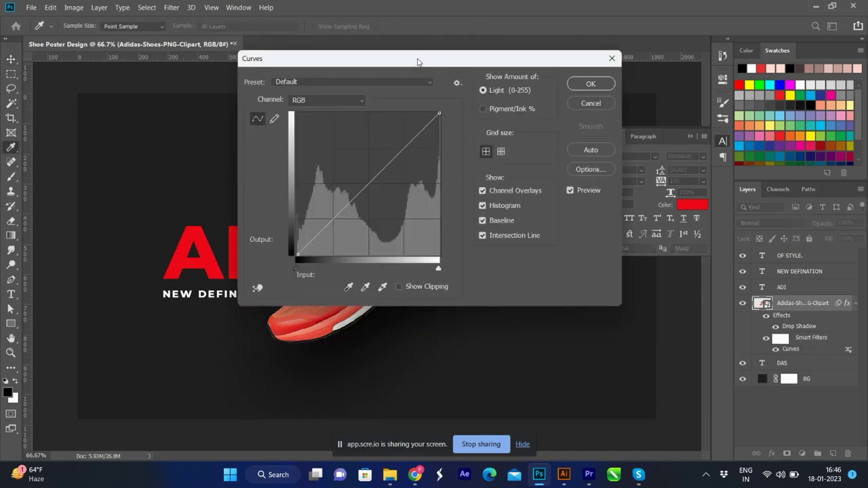
left_click_drag(418, 62, 719, 63)
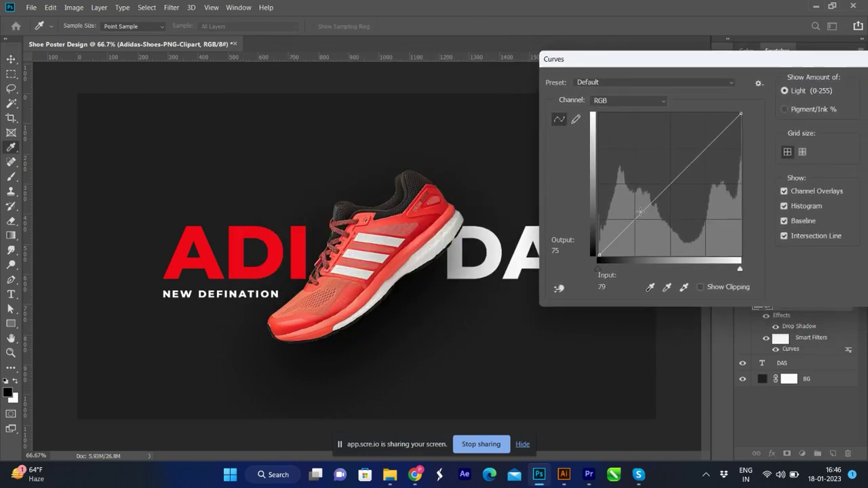
left_click_drag(636, 215, 636, 226)
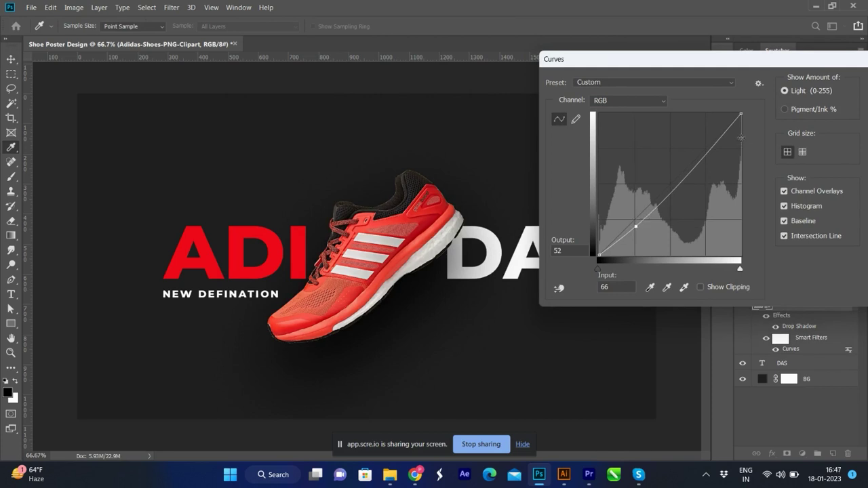
left_click_drag(713, 143, 705, 142)
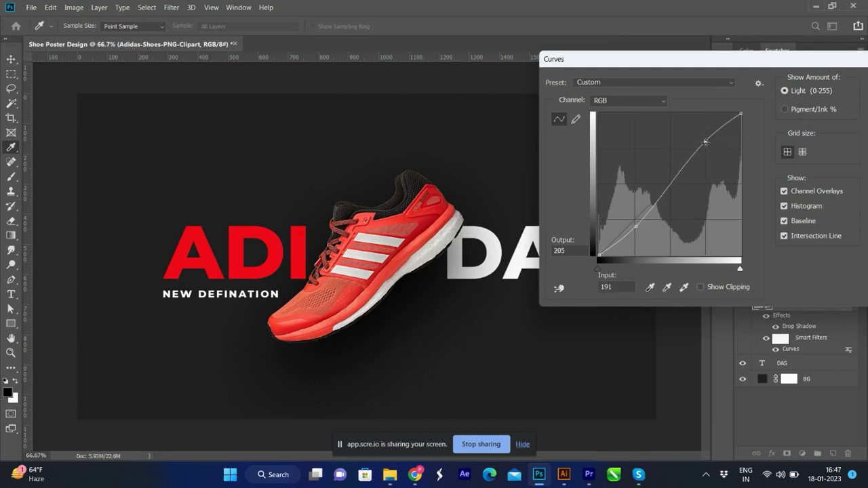
left_click_drag(705, 142, 705, 144)
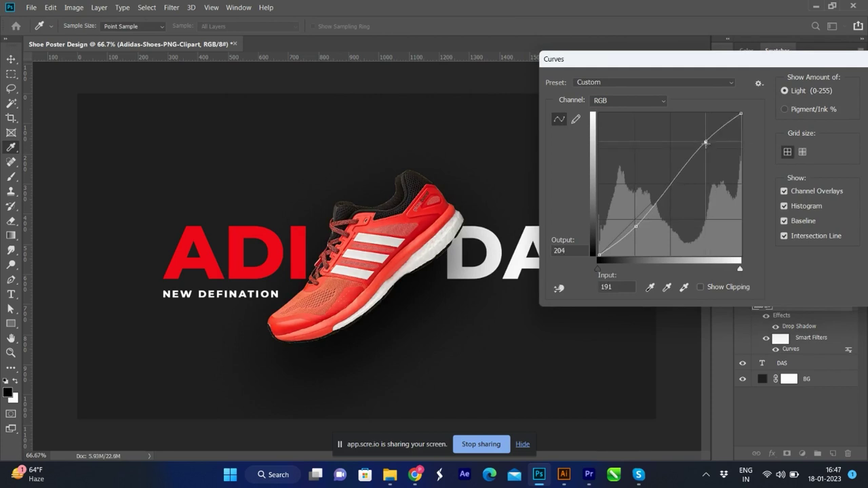
left_click_drag(637, 228, 637, 231)
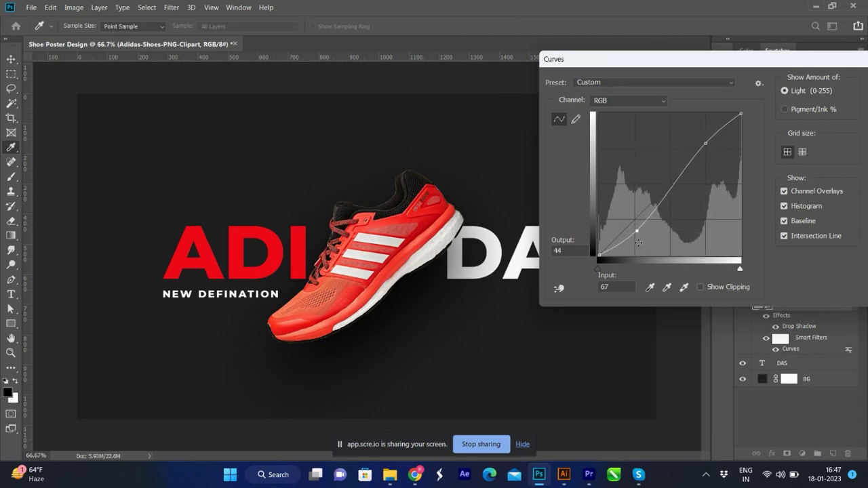
left_click_drag(637, 232, 634, 229)
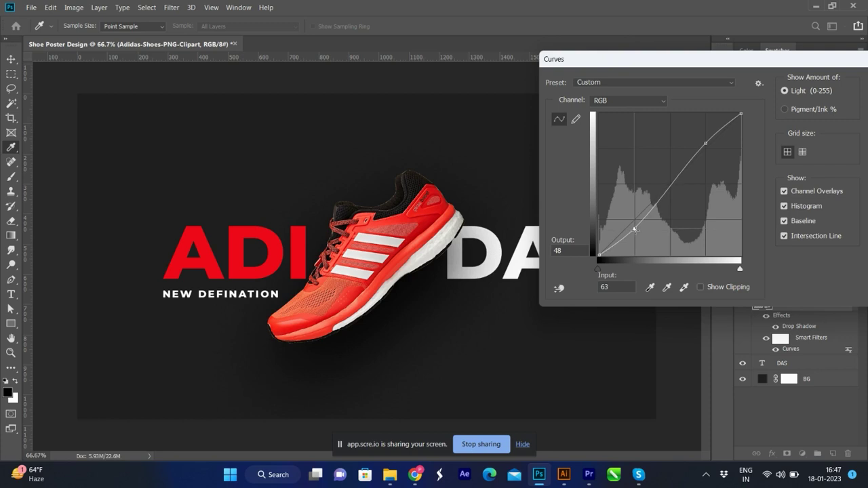
left_click_drag(705, 144, 706, 144)
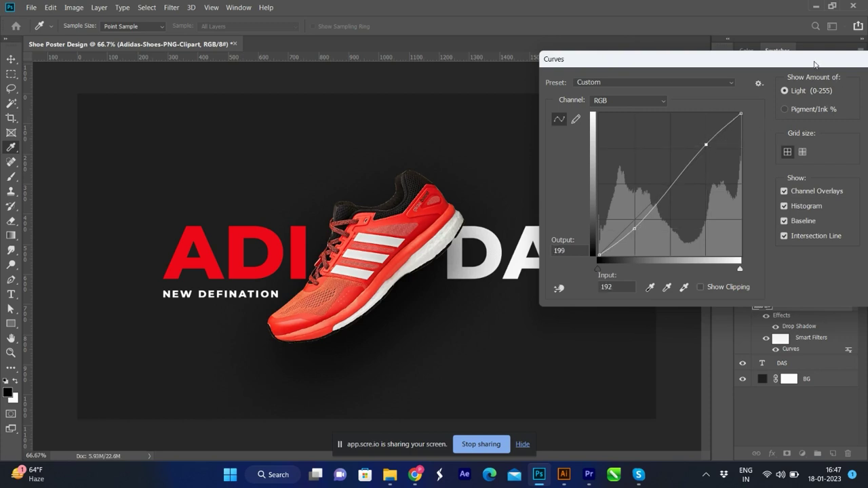
left_click(782, 92)
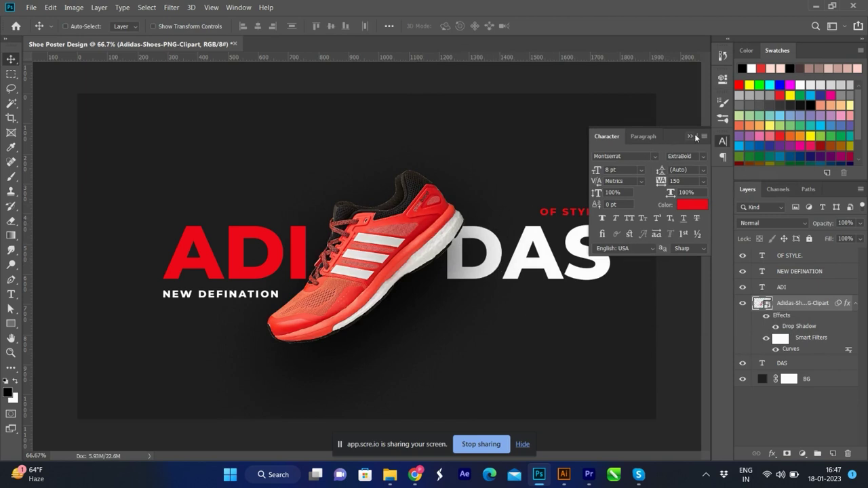
Duplicate the NEW DEFINATION tagline to the top and retype it as 'UNLEASH THE BEAST'
left_click(693, 137)
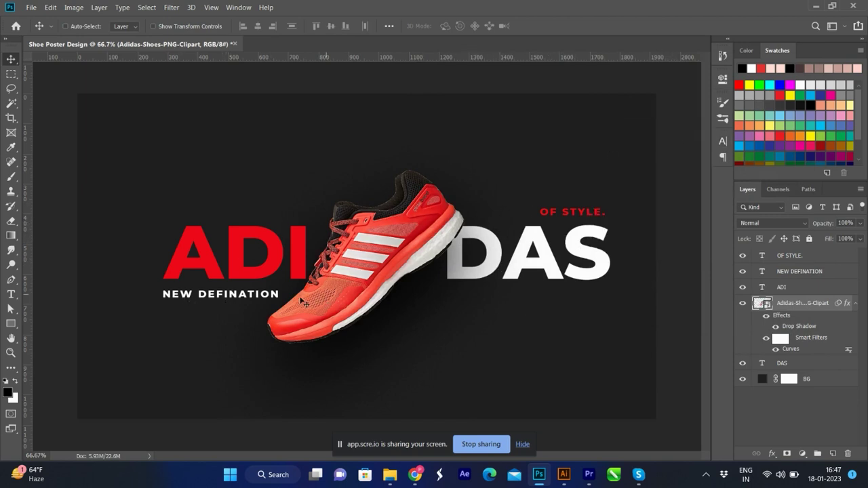
left_click(278, 296, "ctrl")
left_click_drag(278, 296, 421, 133)
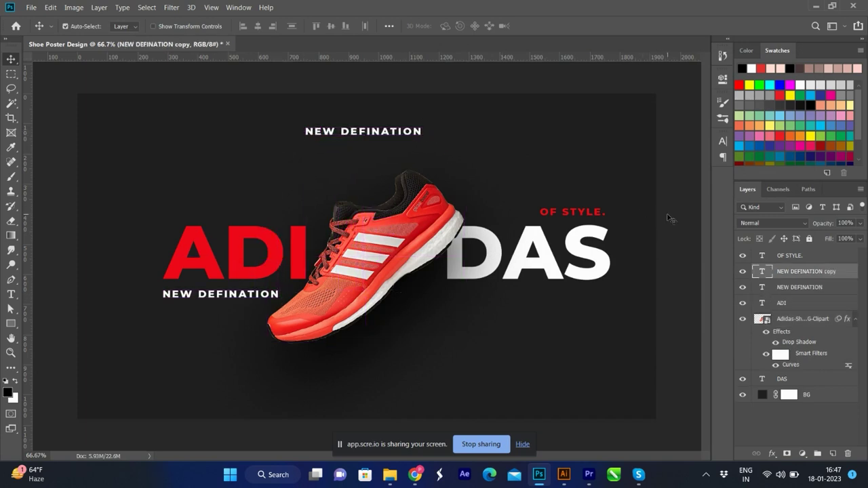
key("ctrl+bracketright")
double_click(763, 257)
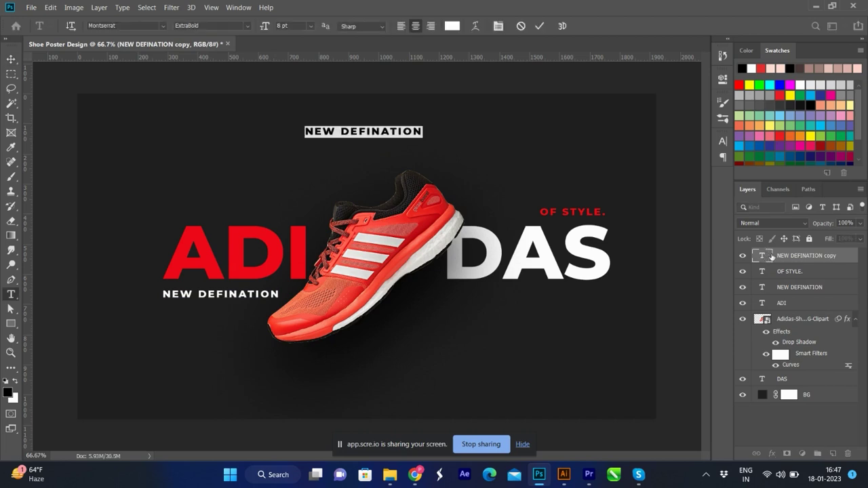
type("UNLEASH")
type("THE BEAST")
key("ctrl+Return")
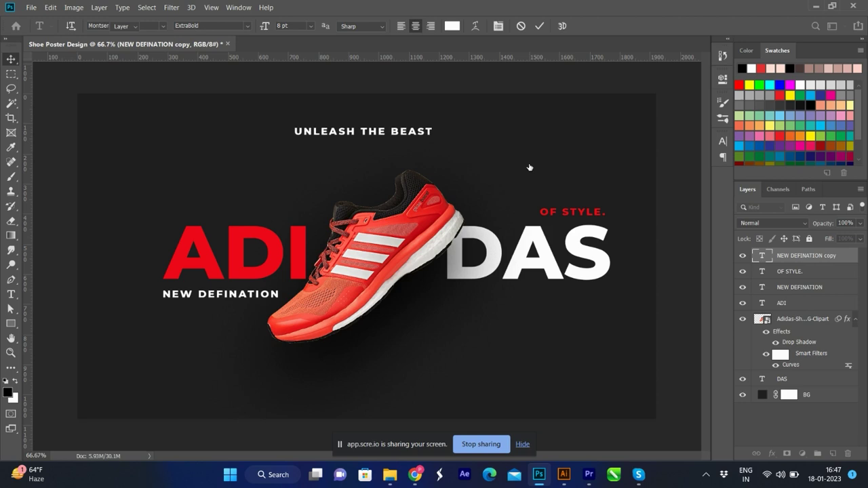
Centre the headline horizontally on the canvas and move it slightly up
key("ctrl+a")
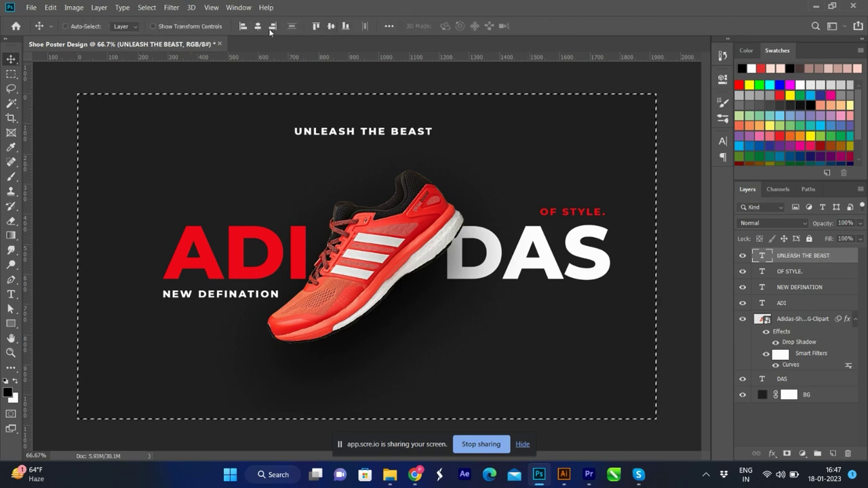
left_click(259, 27)
key("ctrl+d")
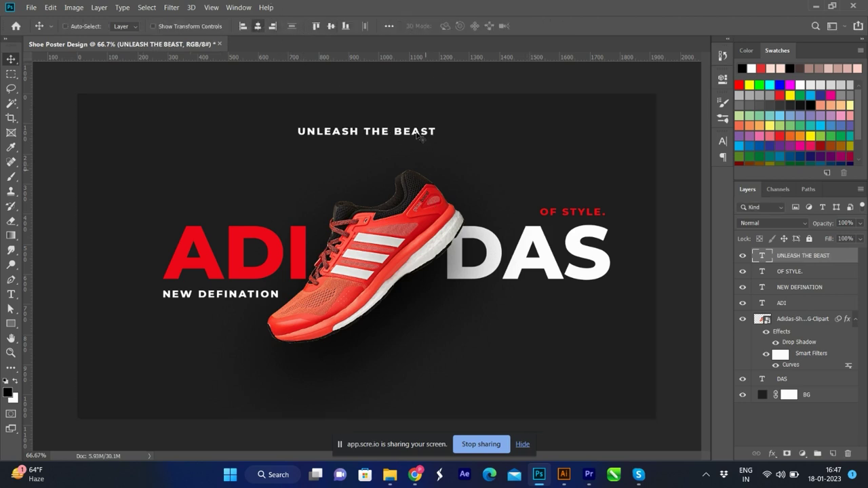
left_click_drag(416, 130, 416, 120)
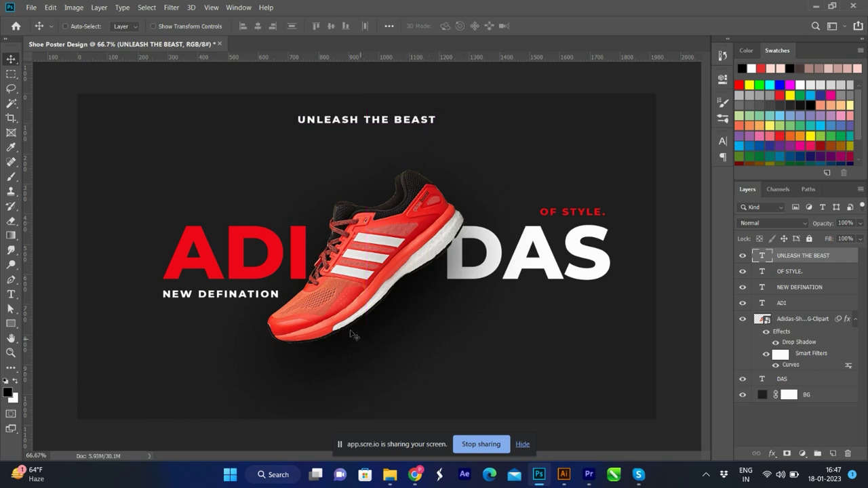
Duplicate the red shoe layer below DAS and hide the copy's Drop Shadow
scroll(346, 307, "down", 2)
scroll(344, 311, "up", 1)
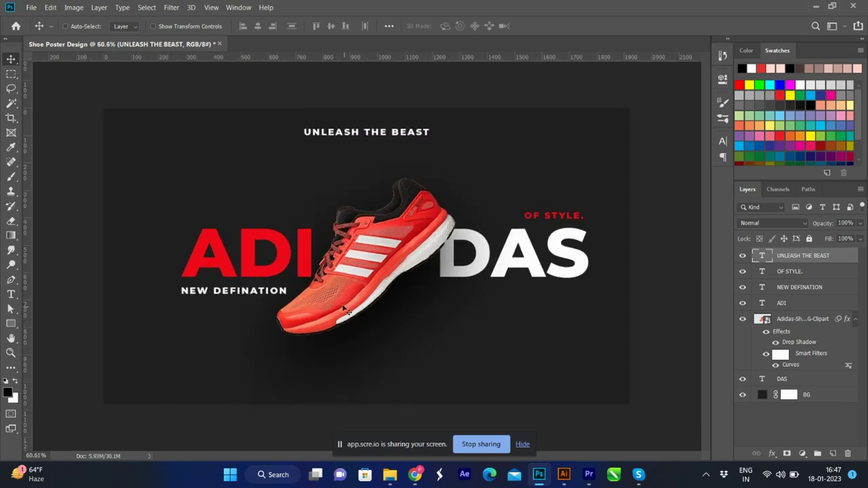
key("ctrl")
left_click(358, 297)
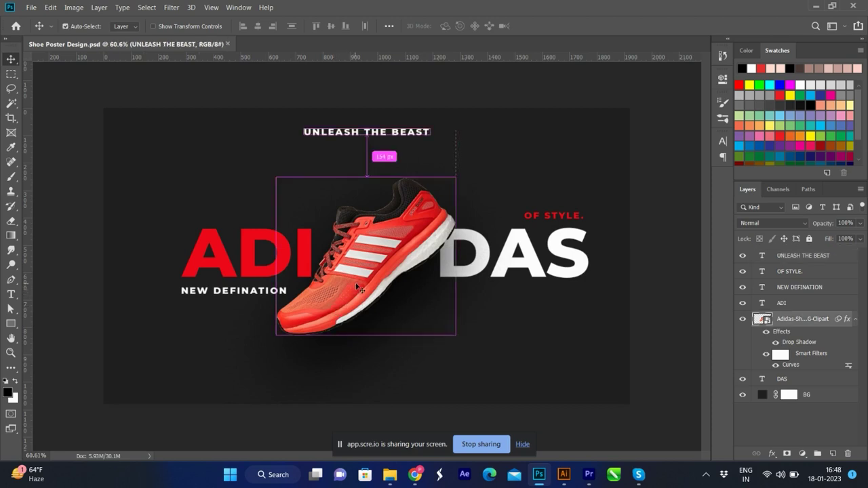
key("ctrl+j")
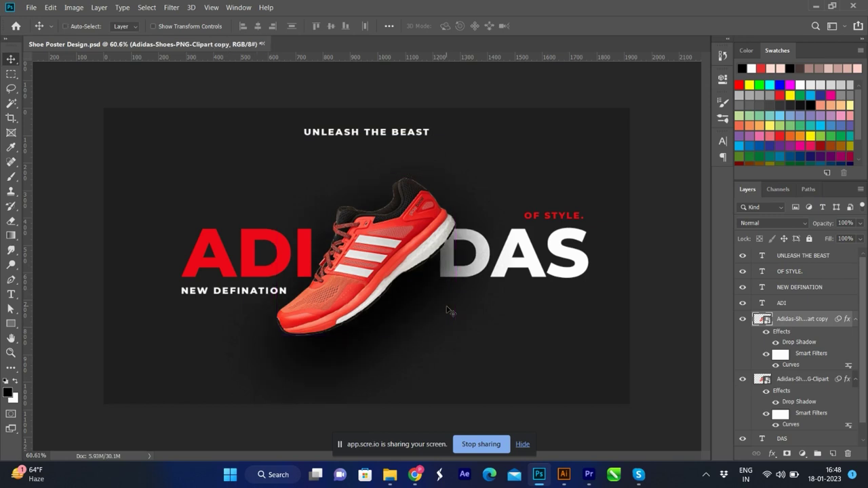
key("ctrl+bracketleft")
key("ctrl")
scroll(797, 384, "down", 1)
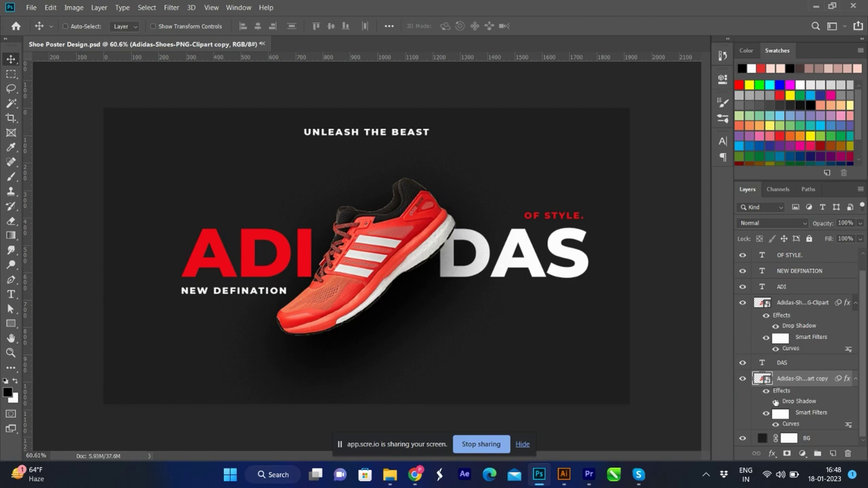
left_click(776, 401)
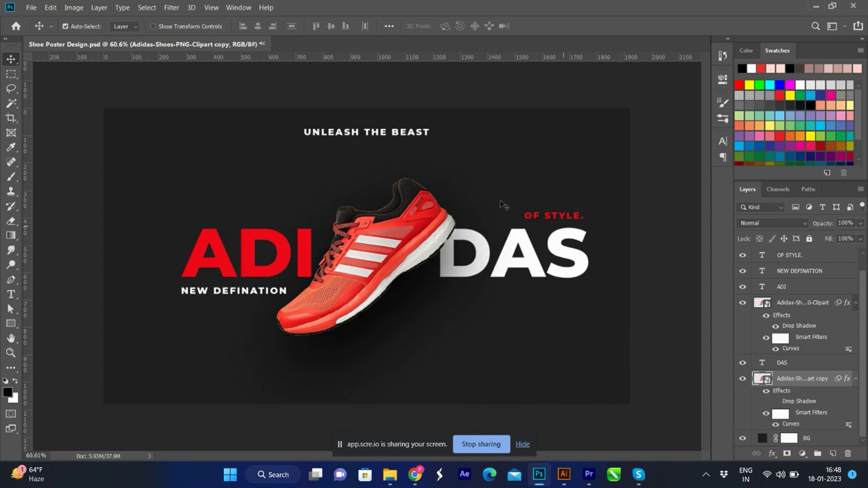
Scale the shoe copy up to about 32%
key("ctrl+t")
left_click(478, 195)
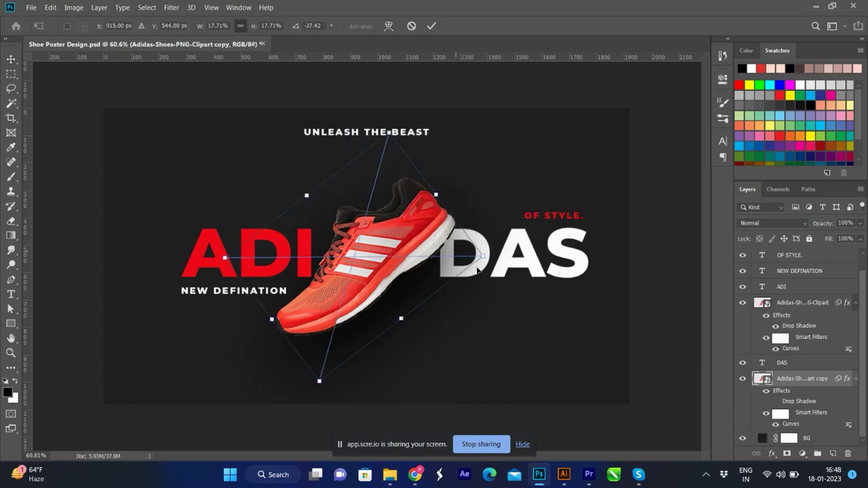
left_click_drag(478, 269, 583, 251)
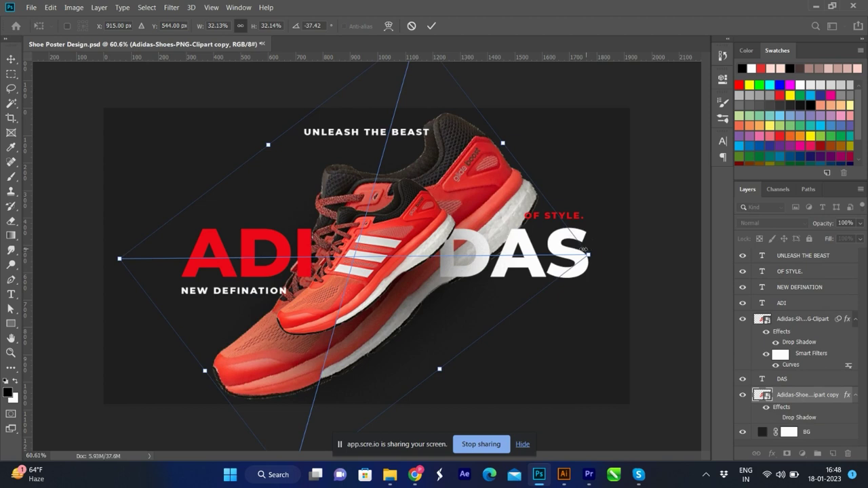
key("Escape")
key("Return")
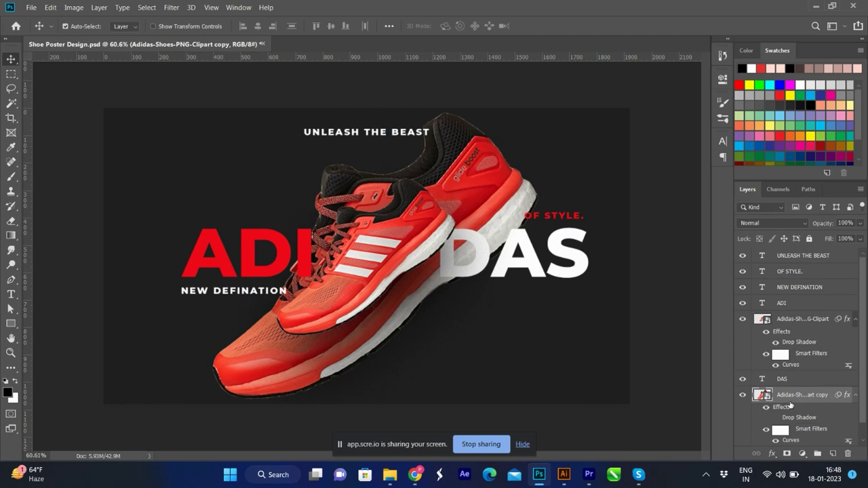
Desaturate the shoe copy with Hue/Saturation -100 and fade it to 10% opacity
key("ctrl+u")
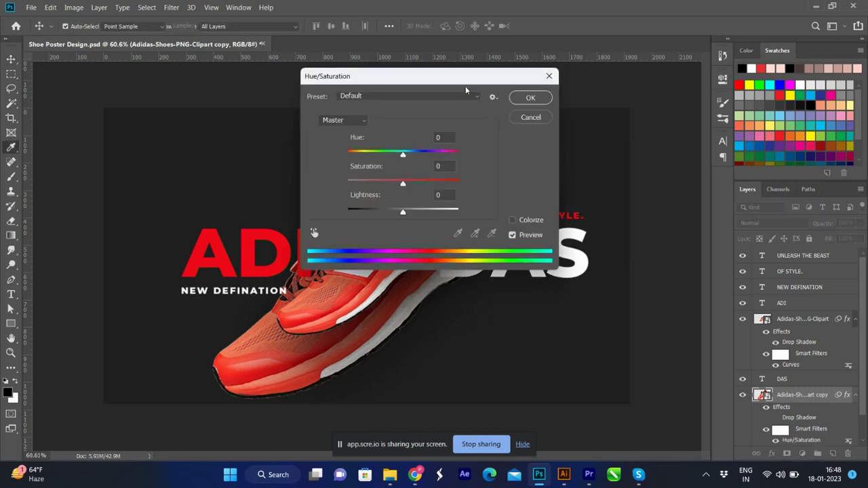
left_click_drag(454, 78, 739, 22)
left_click_drag(681, 125, 572, 131)
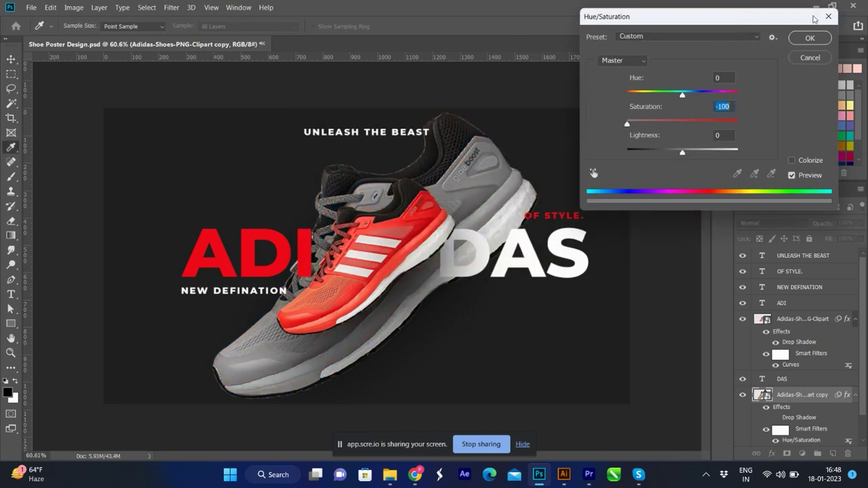
left_click(810, 38)
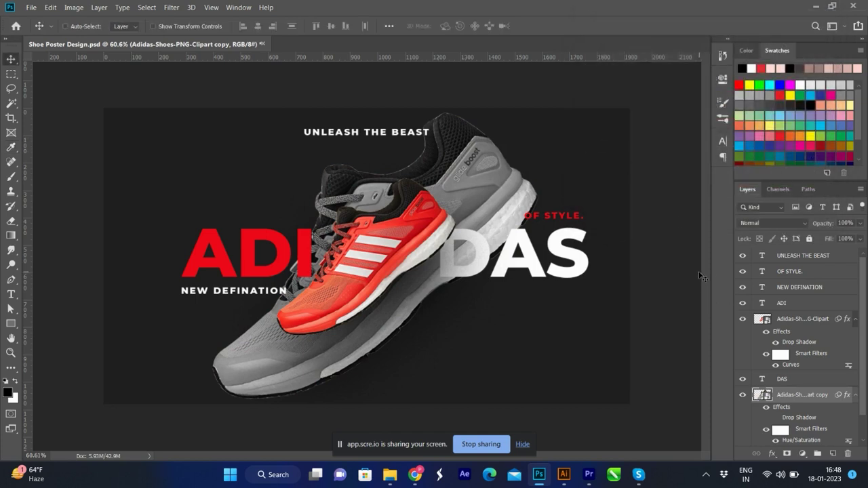
key("1")
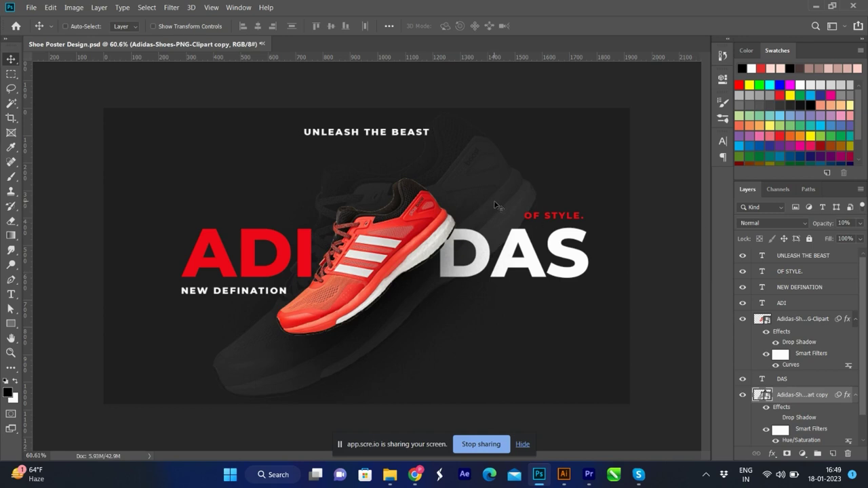
Enlarge the grey shoe copy slightly, to about 37%
key("ctrl+t")
key("Return")
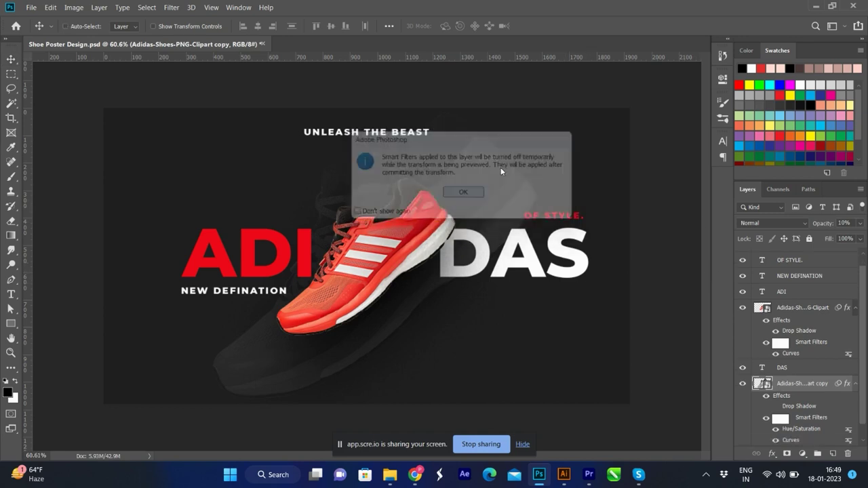
left_click_drag(587, 256, 645, 240)
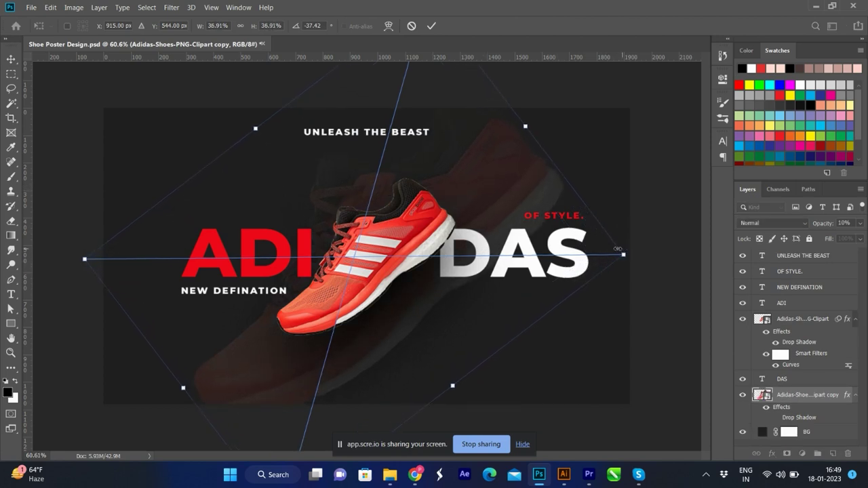
key("Return")
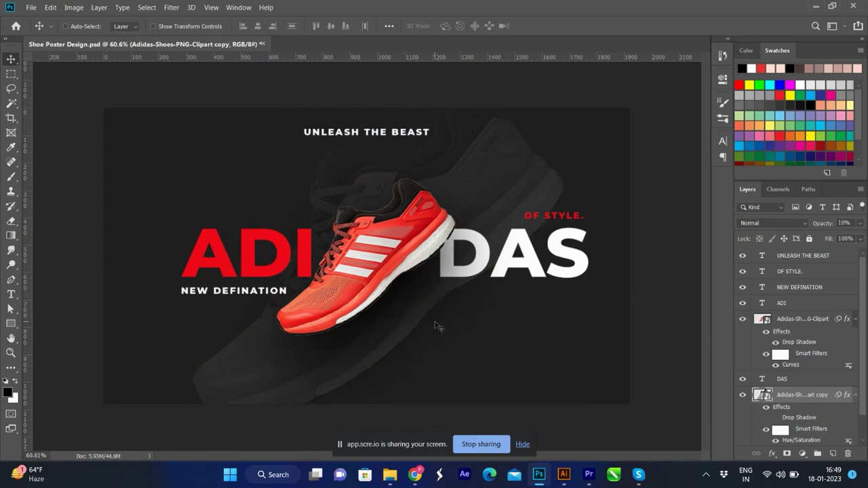
Scale down the adidas logo and move it toward the top-right corner
key("ctrl")
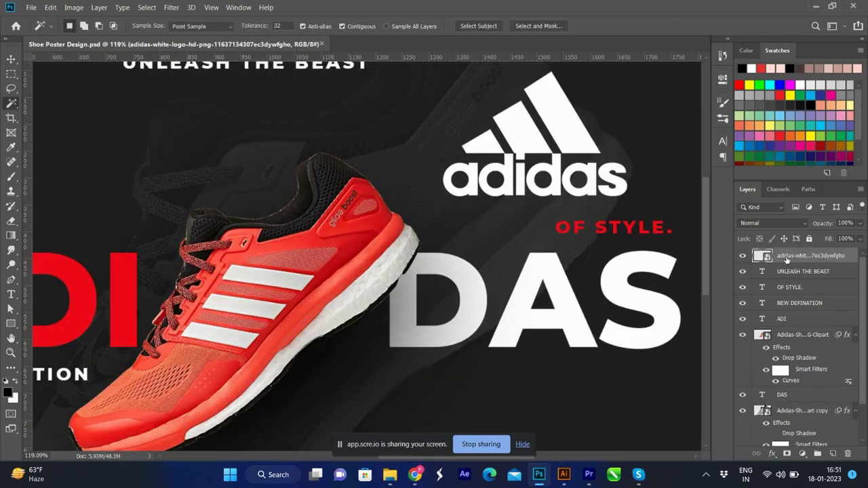
key("ctrl+0")
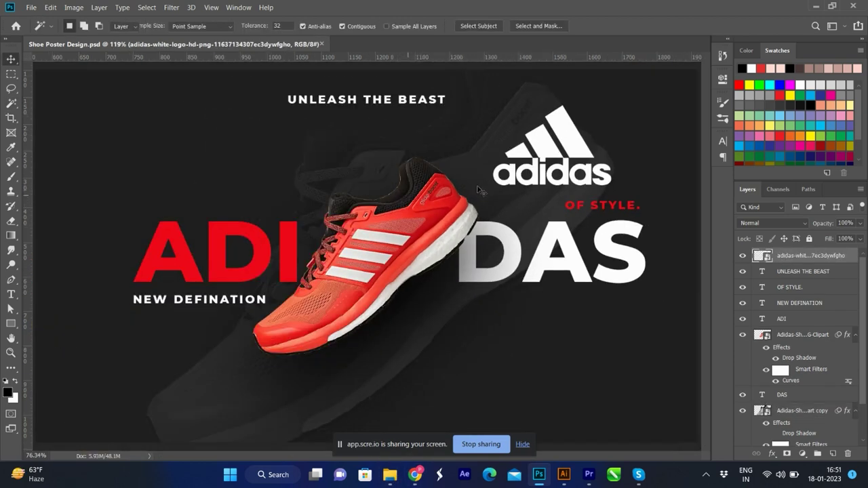
key("v")
key("ctrl+t")
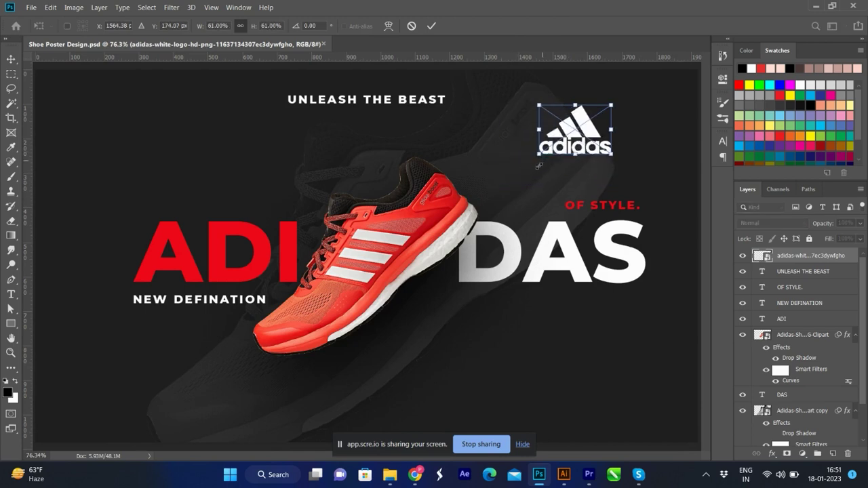
key("Return")
scroll(440, 189, "down", 1)
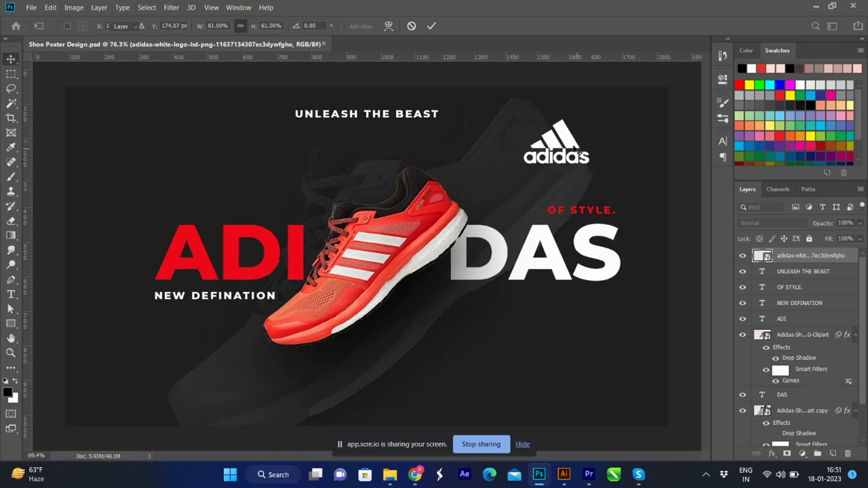
left_click_drag(576, 150, 635, 120)
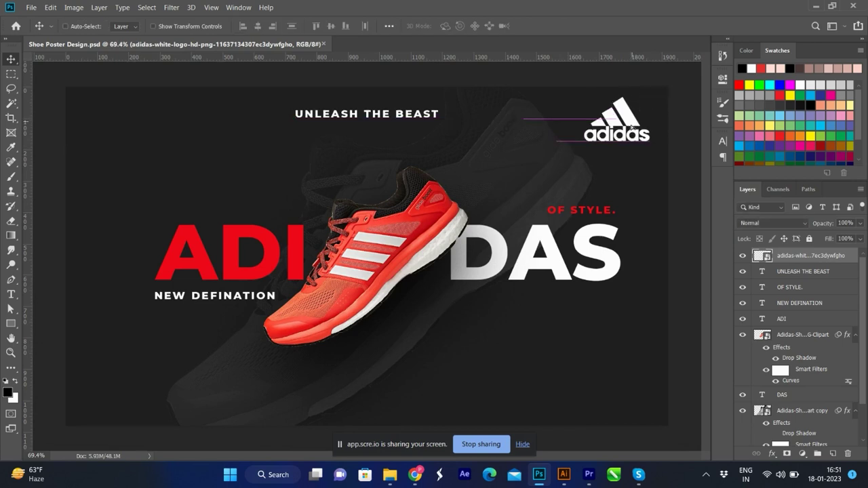
Shrink the adidas logo further and place it level with the UNLEASH THE BEAST headline
key("ctrl+t")
left_click_drag(583, 143, 598, 138)
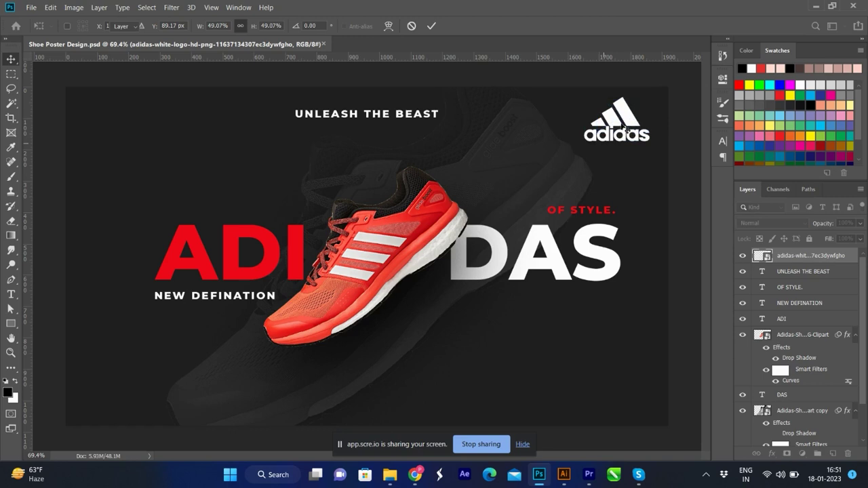
key("Return")
left_click_drag(629, 111, 630, 116)
scroll(161, 394, "down", 2)
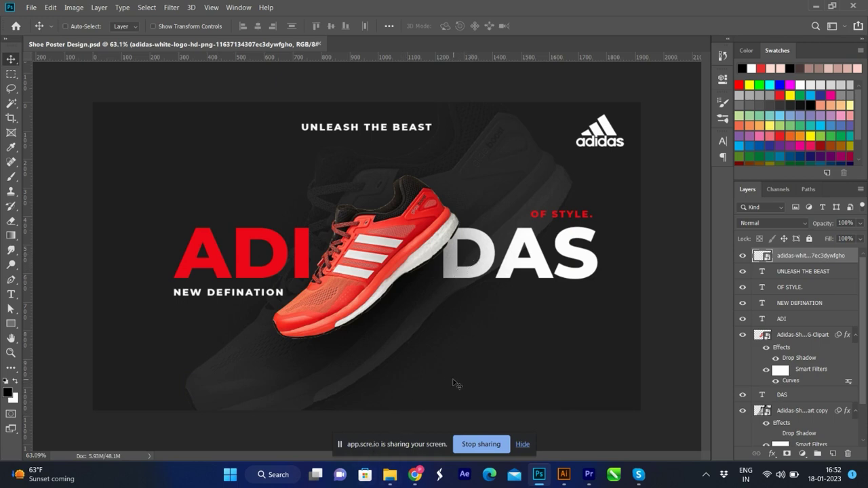
key("ctrl")
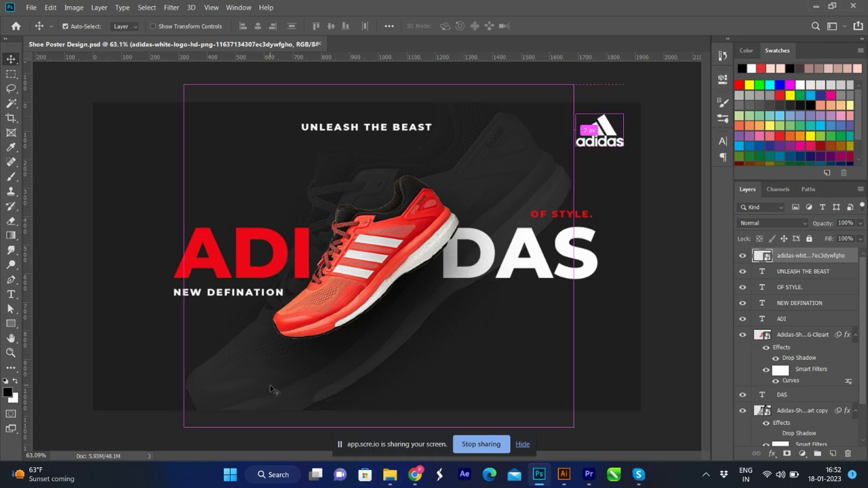